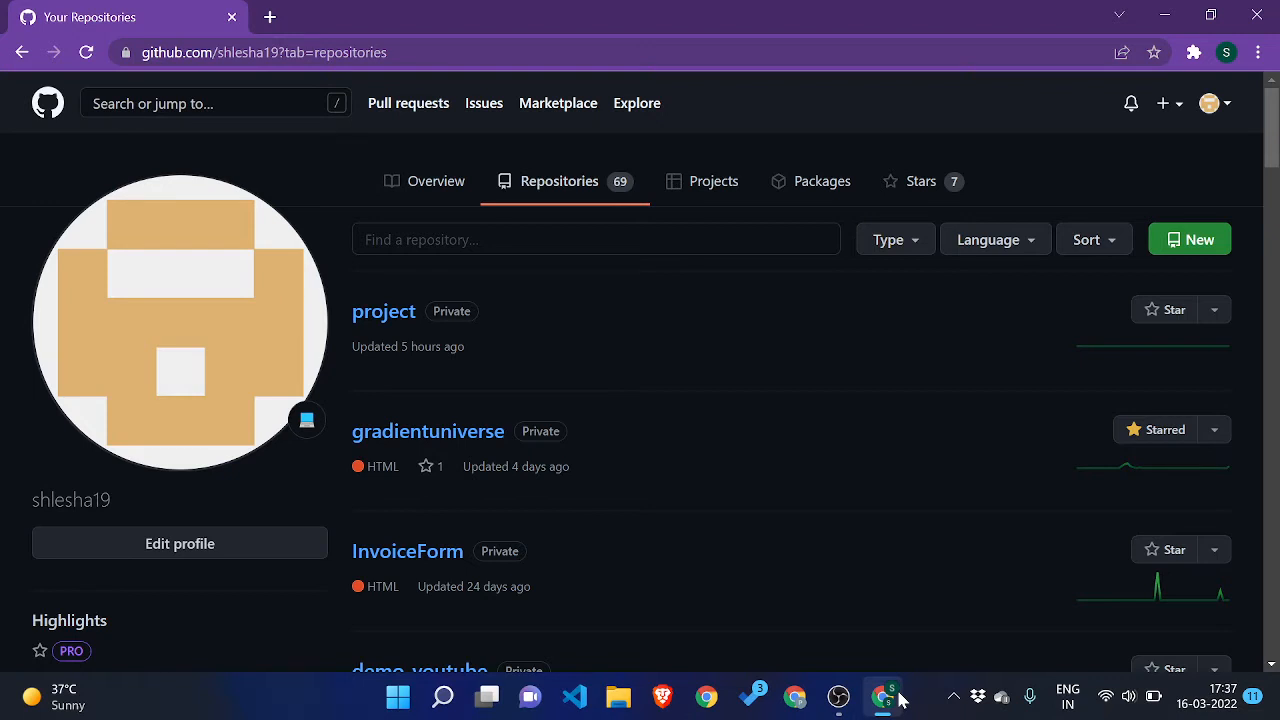
pyautogui.click(1181, 254)
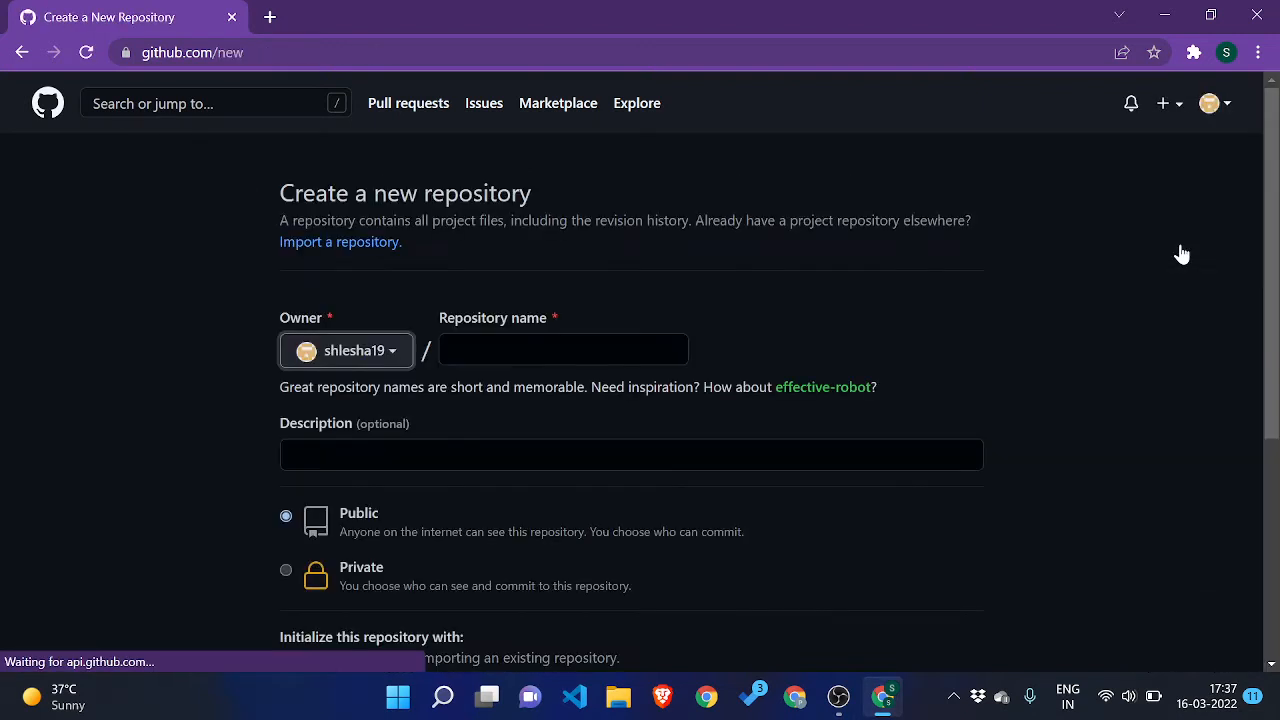
pyautogui.click(563, 350)
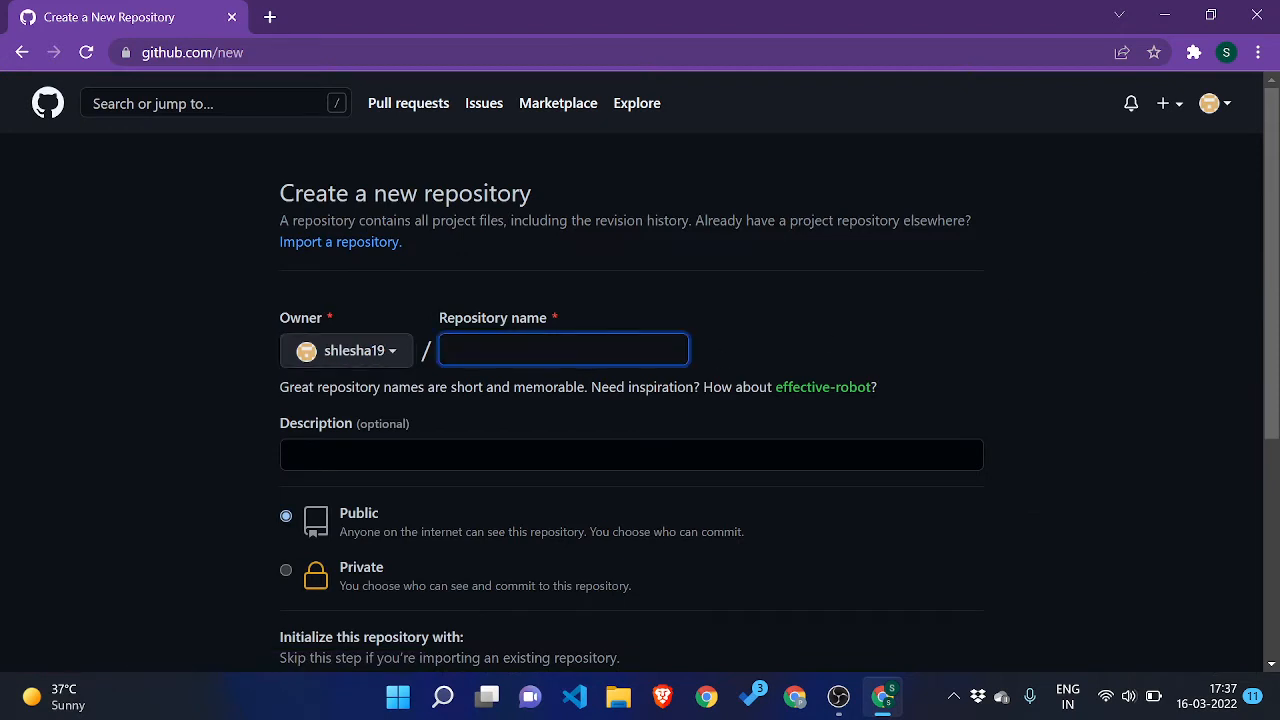
pyautogui.click(21, 52)
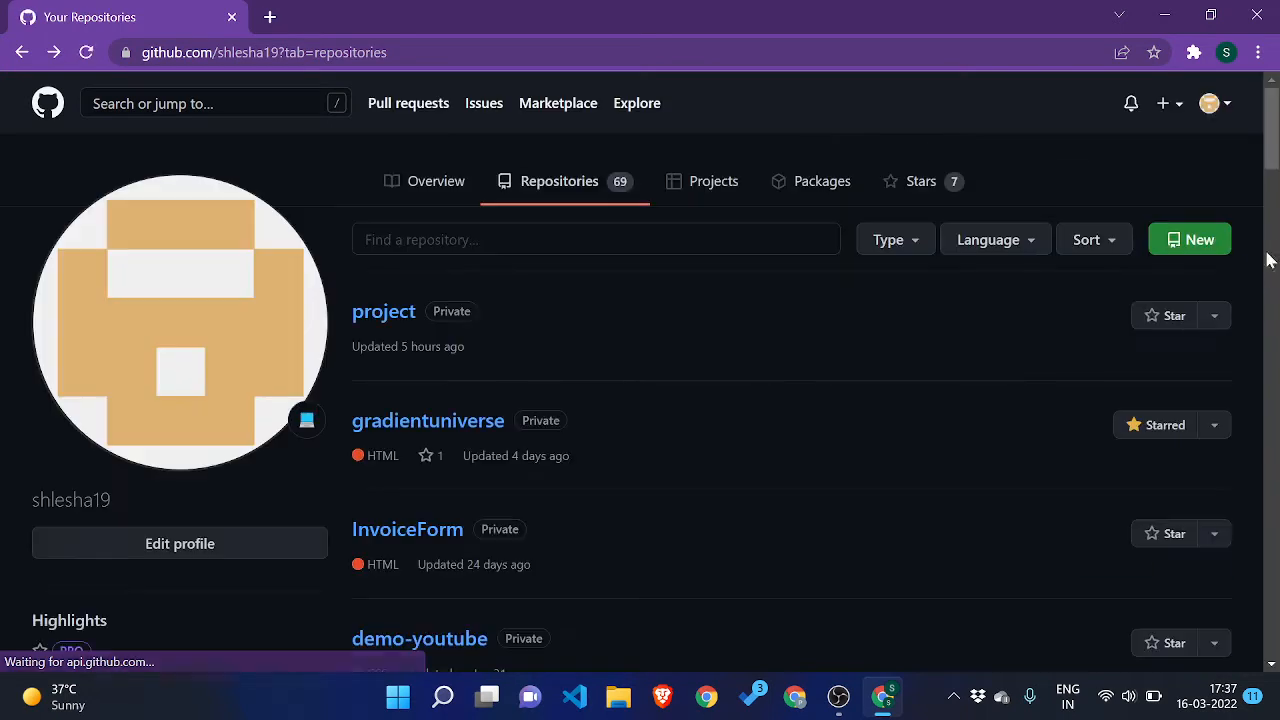
# Create a new public repository named demo-project without a README, .gitignore or license.
pyautogui.click(1199, 242)
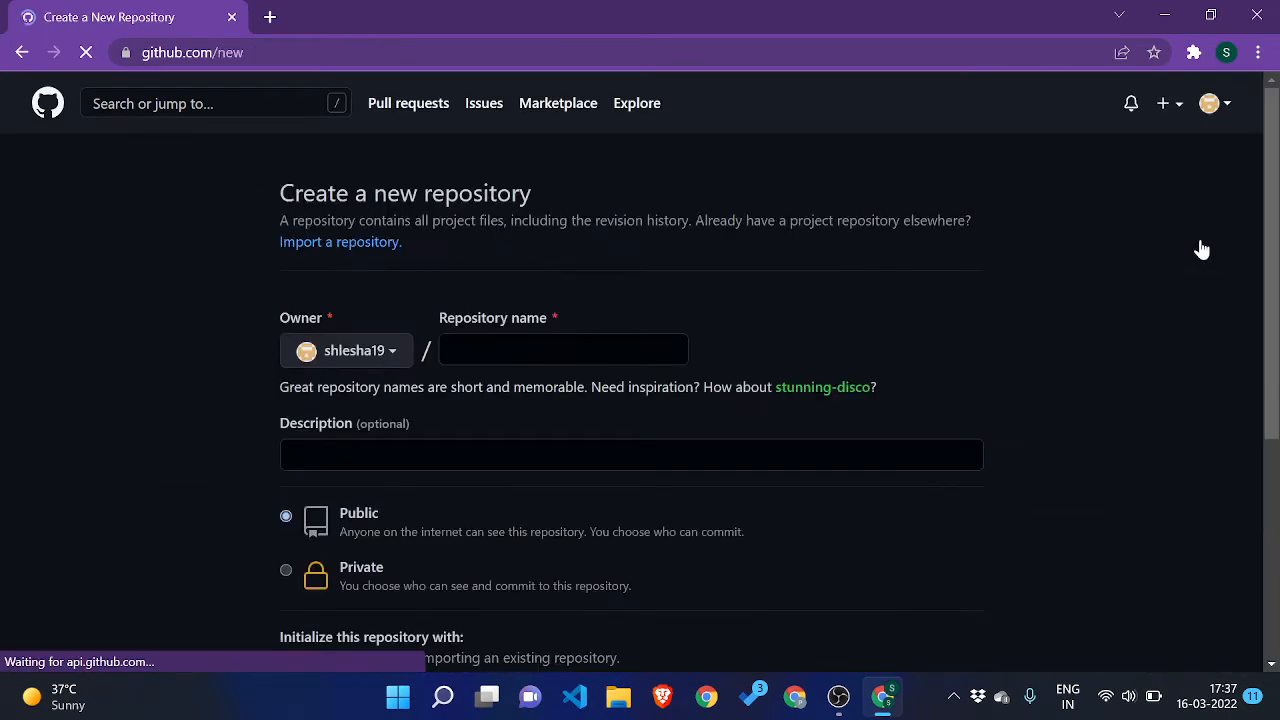
pyautogui.click(512, 349)
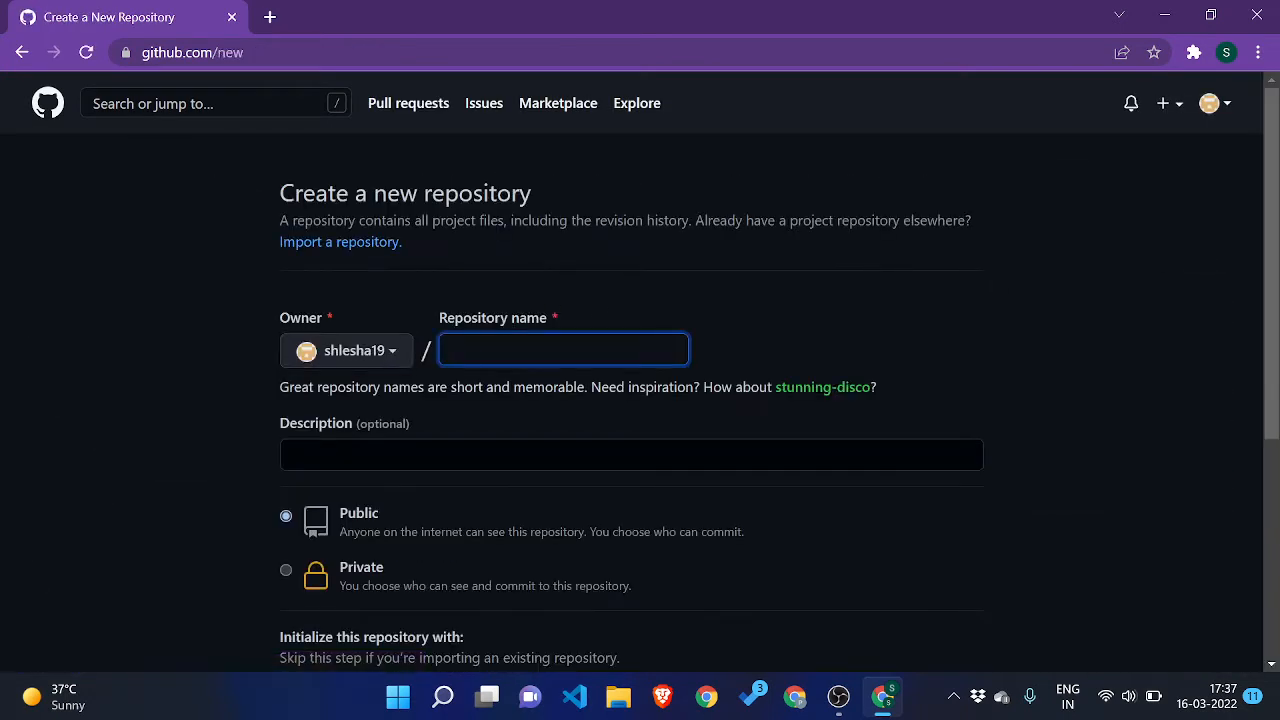
pyautogui.write('demo-project')
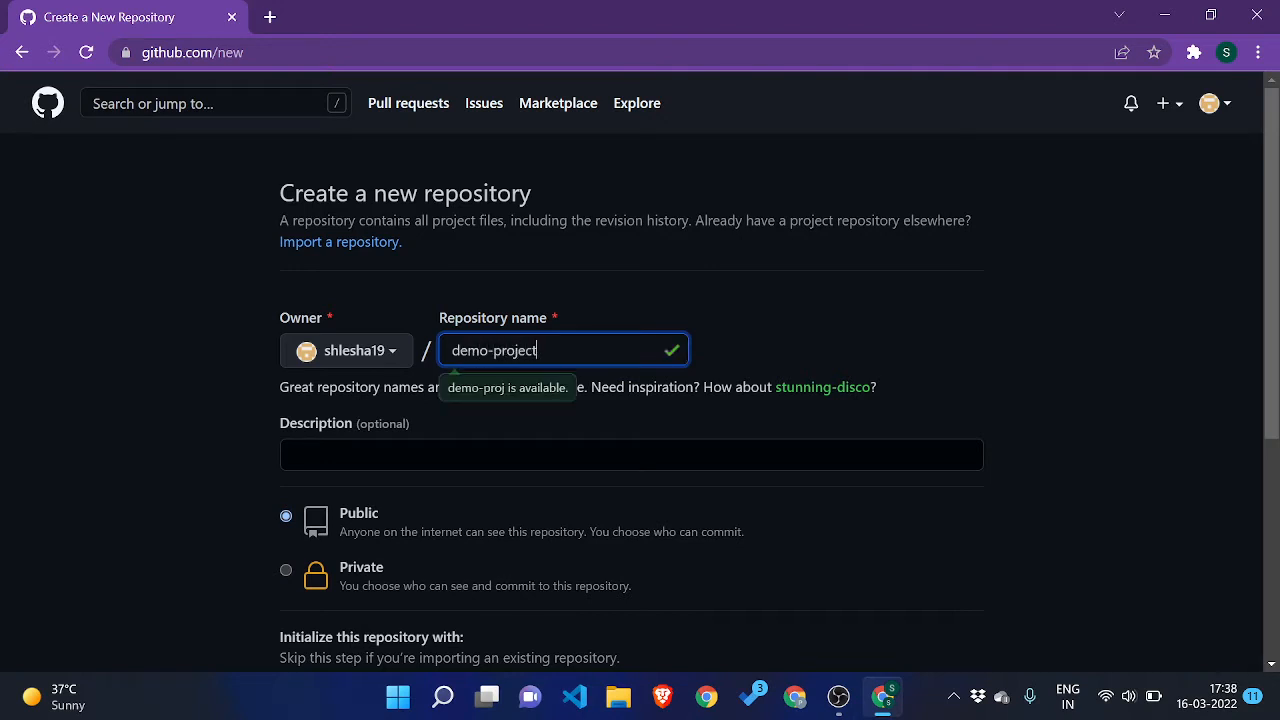
pyautogui.scroll(-1, 975, 269)
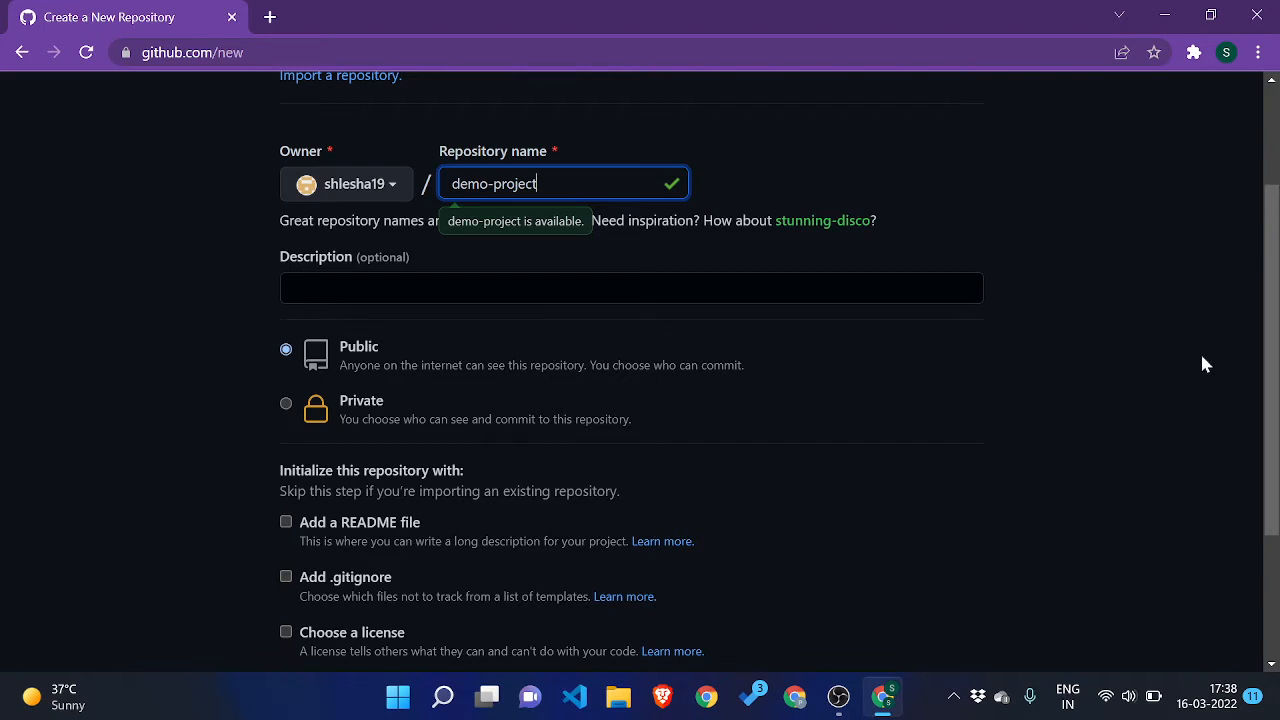
pyautogui.scroll(-2, 1203, 363)
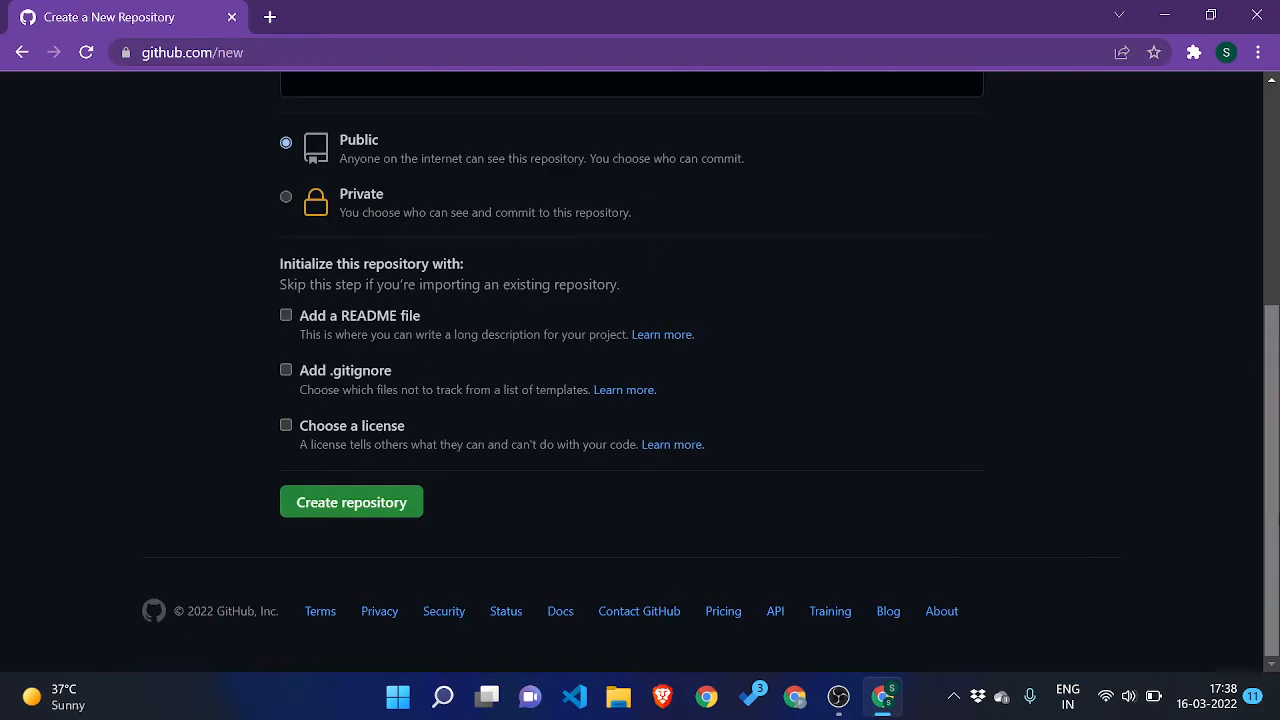
pyautogui.click(327, 512)
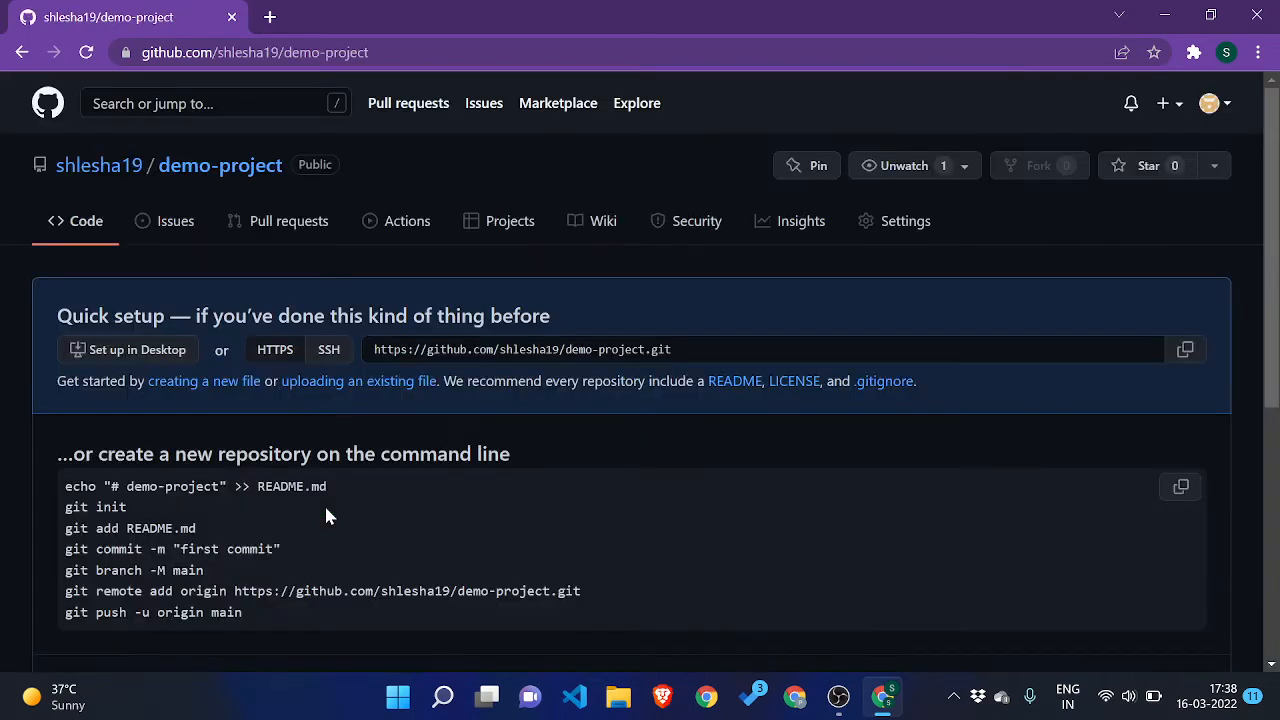
# Upload the existing file index.html from the Code Art folder in Documents to the demo-project repository.
pyautogui.click(370, 387)
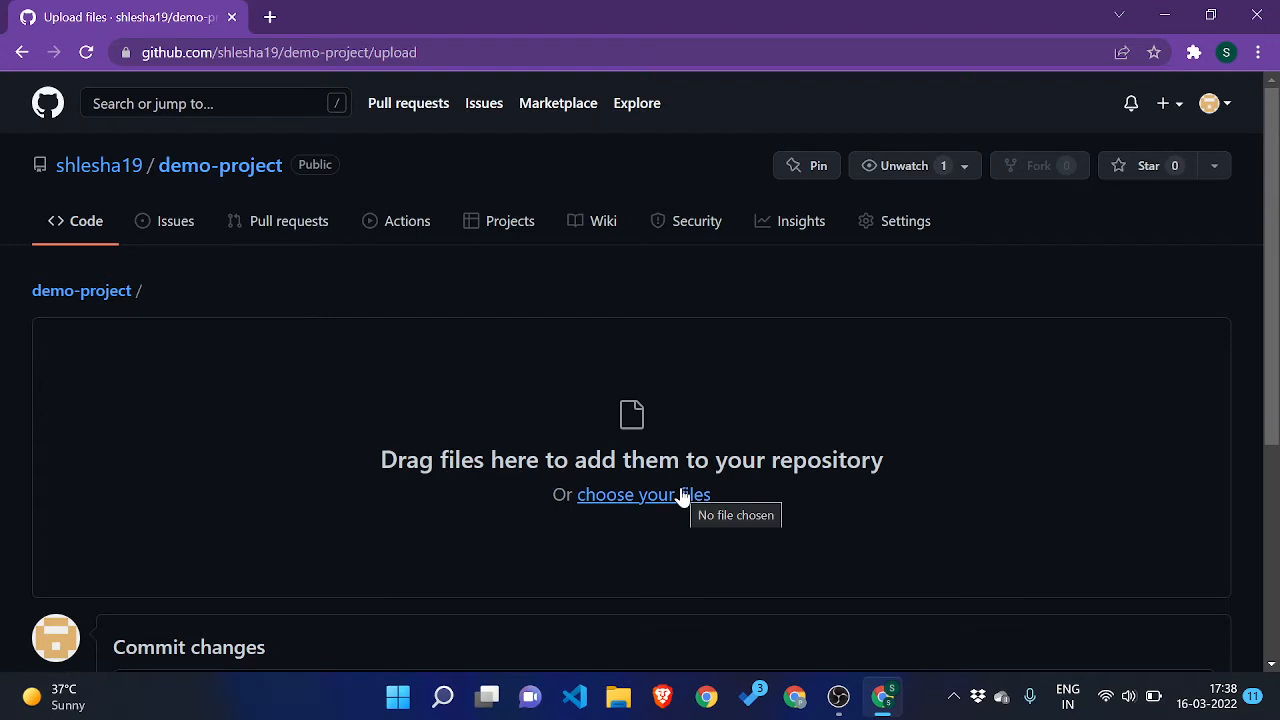
pyautogui.click(683, 497)
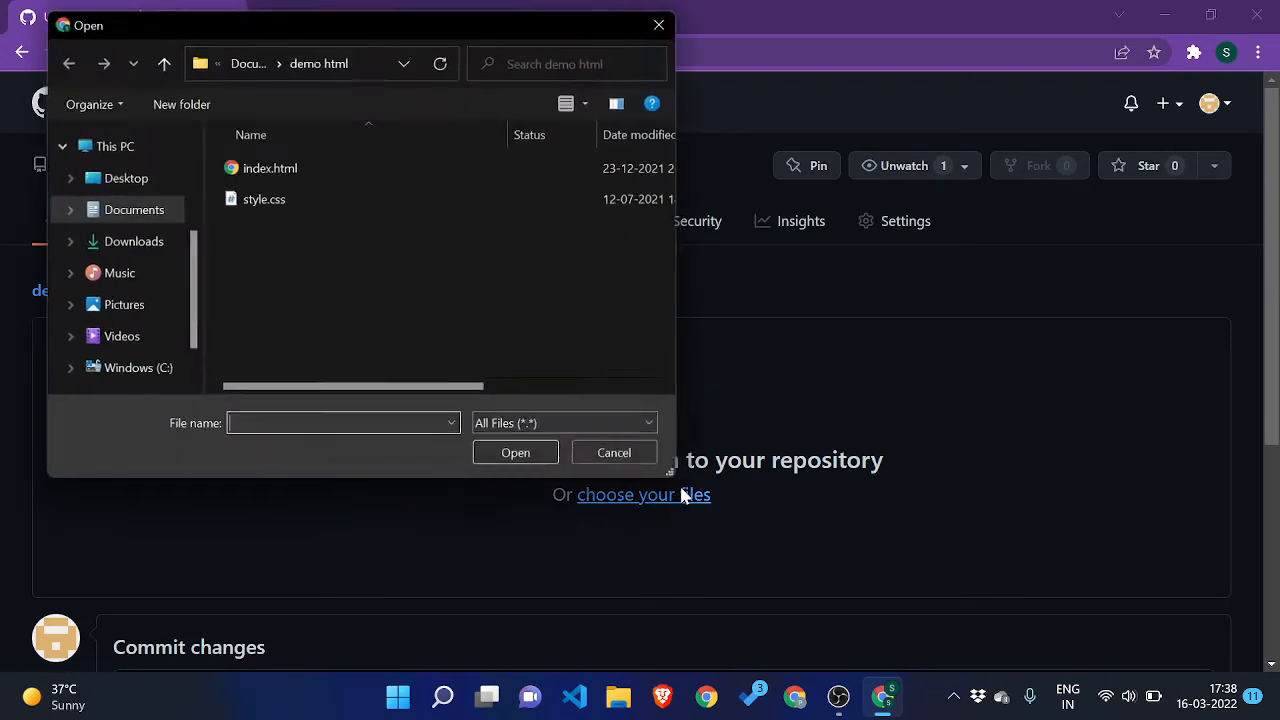
pyautogui.click(119, 214)
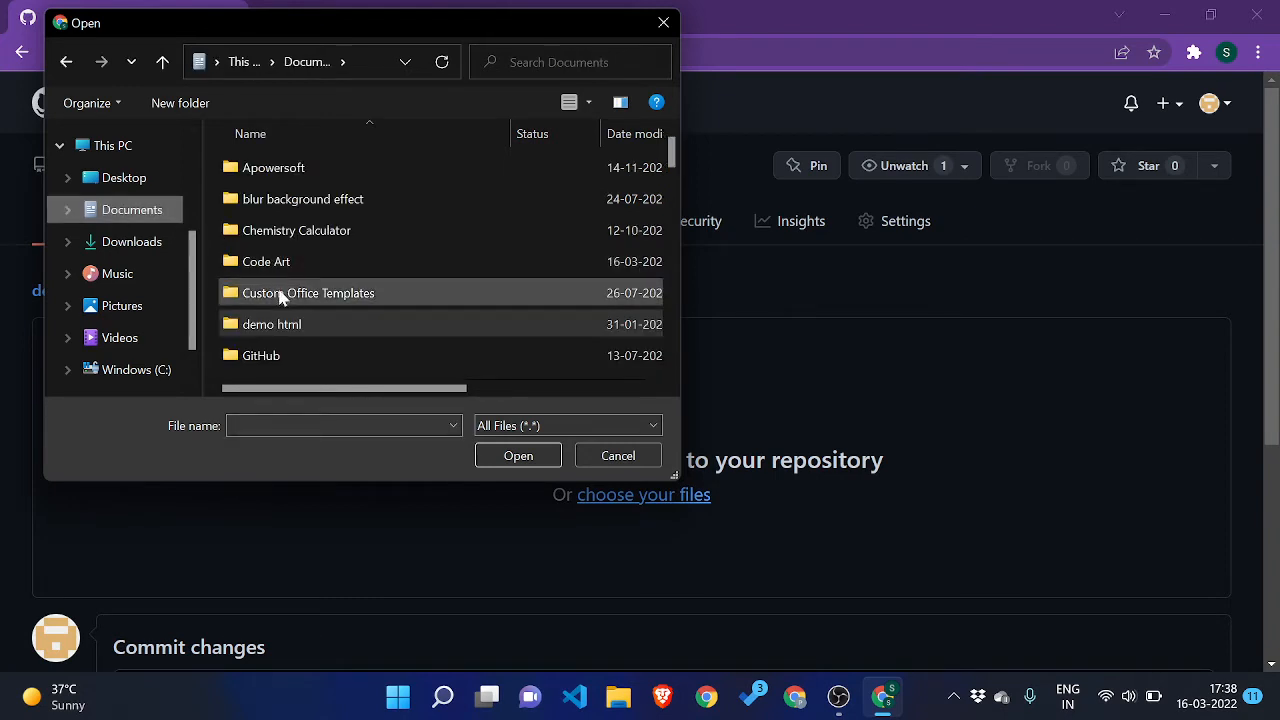
pyautogui.doubleClick(306, 264)
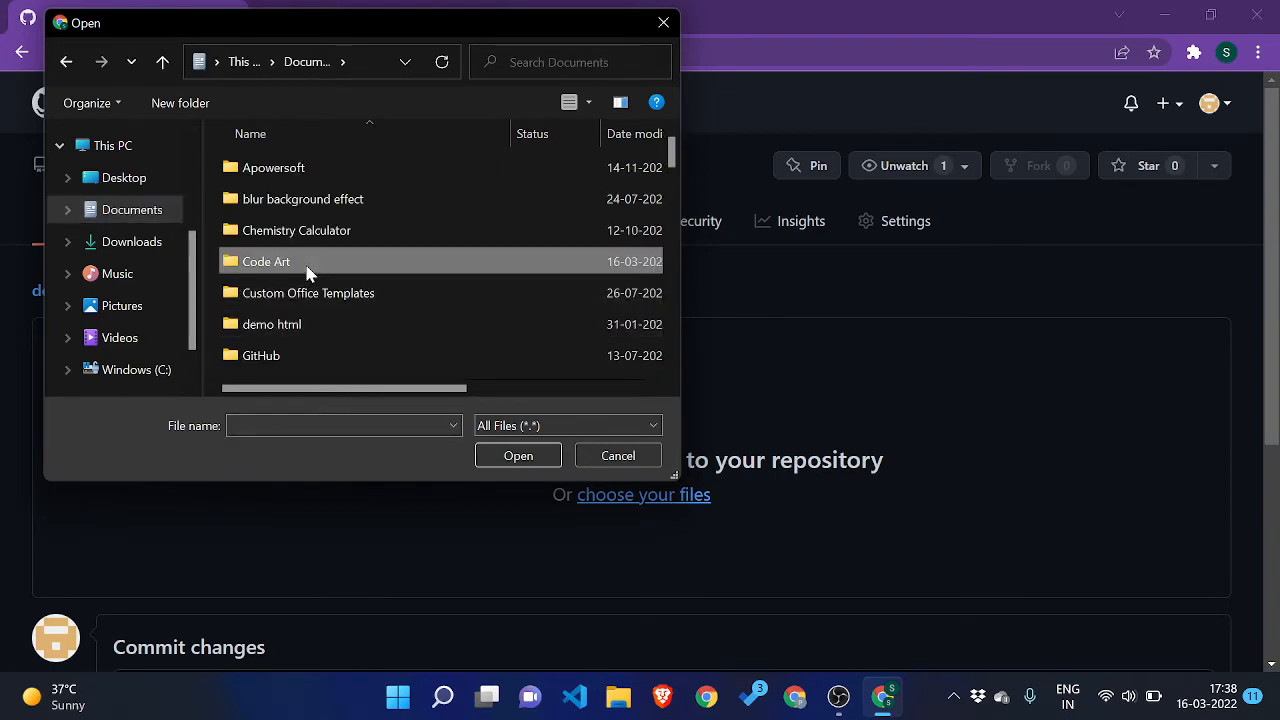
pyautogui.click(464, 172)
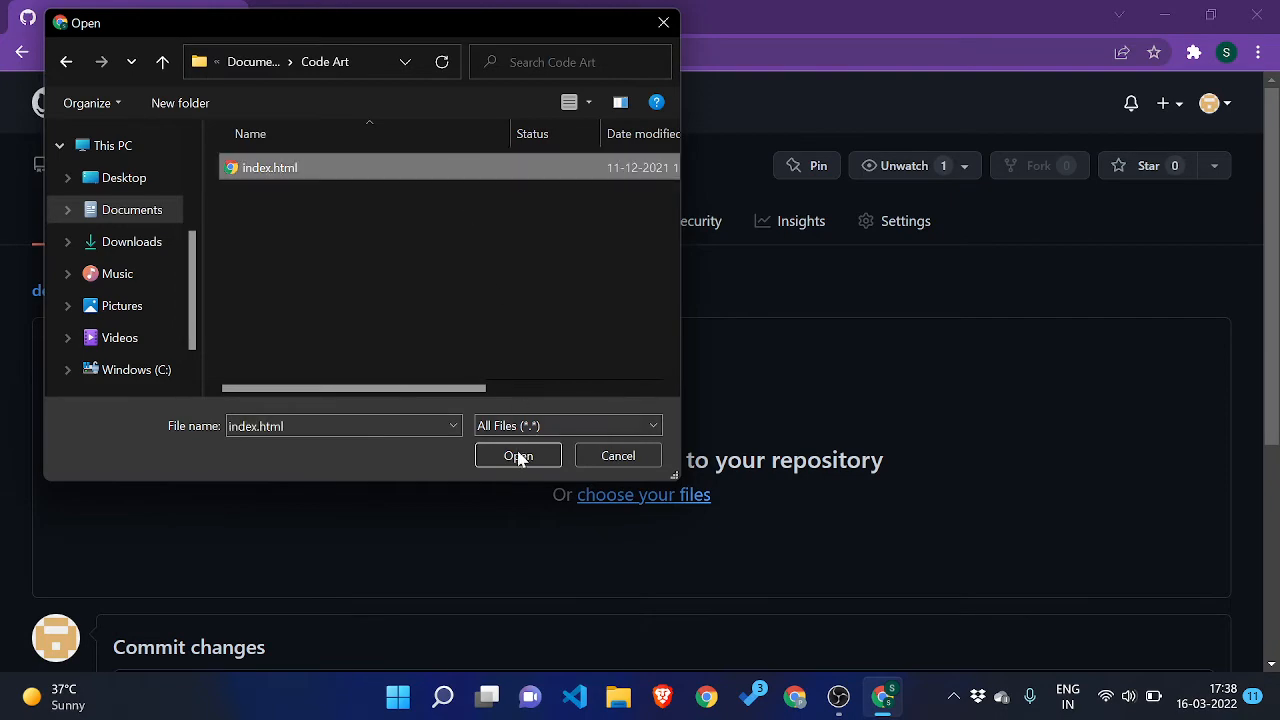
pyautogui.click(517, 458)
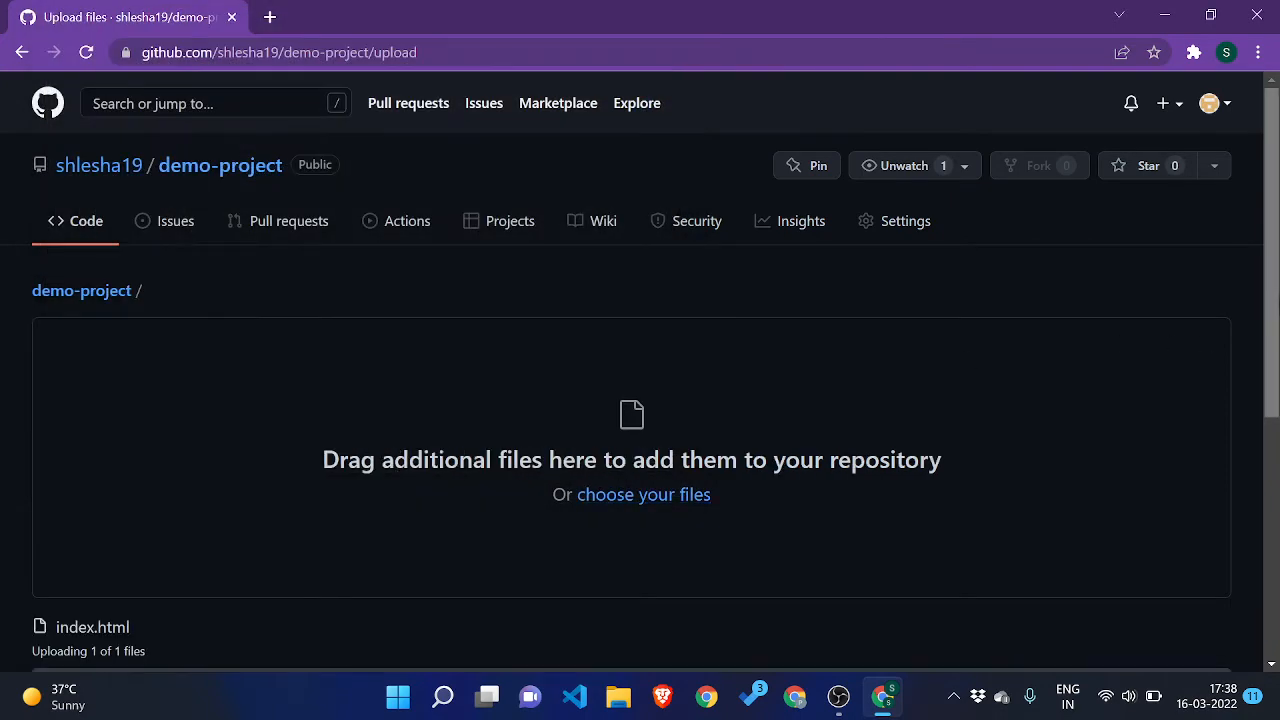
# Enter "intial commit" as the commit message for the uploaded index.html.
pyautogui.scroll(-4, 640, 400)
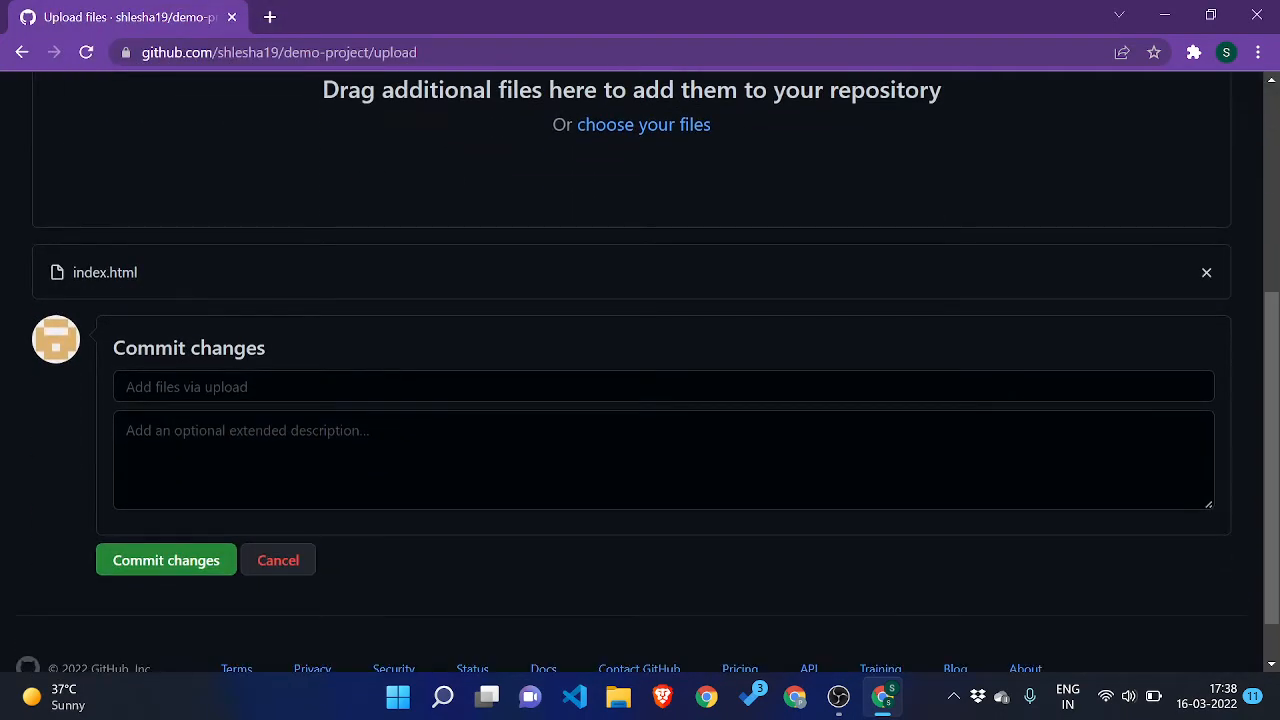
pyautogui.click(663, 387)
pyautogui.write('intiak')
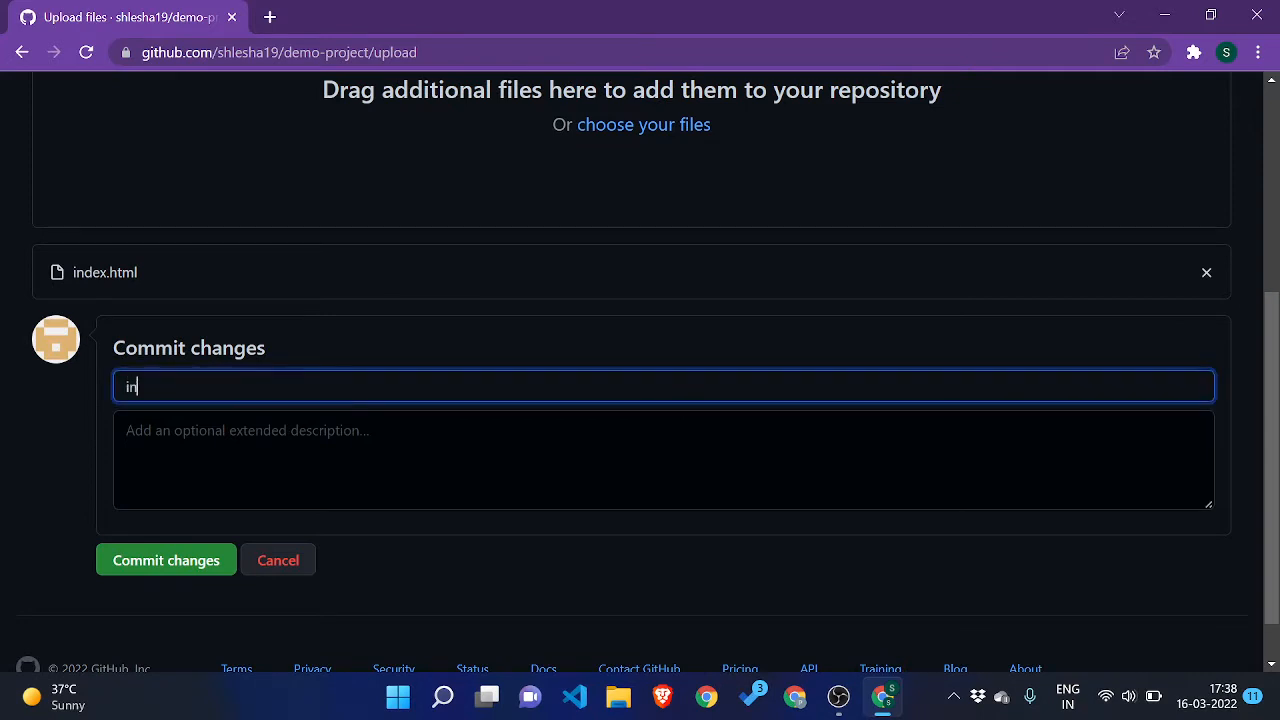
pyautogui.press('BackSpace')
pyautogui.press('BackSpace')
pyautogui.write('l commit')
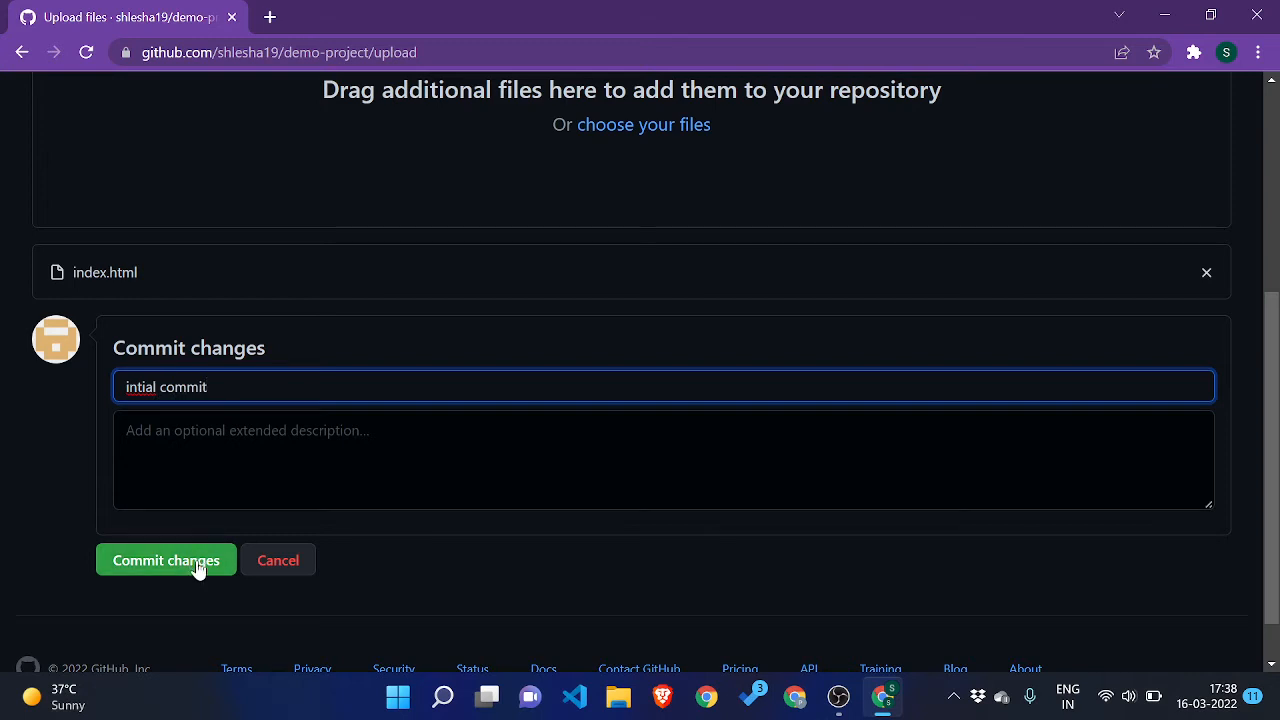
# Replace the first word of the commit message with "first" and commit the uploaded file.
pyautogui.click(160, 387)
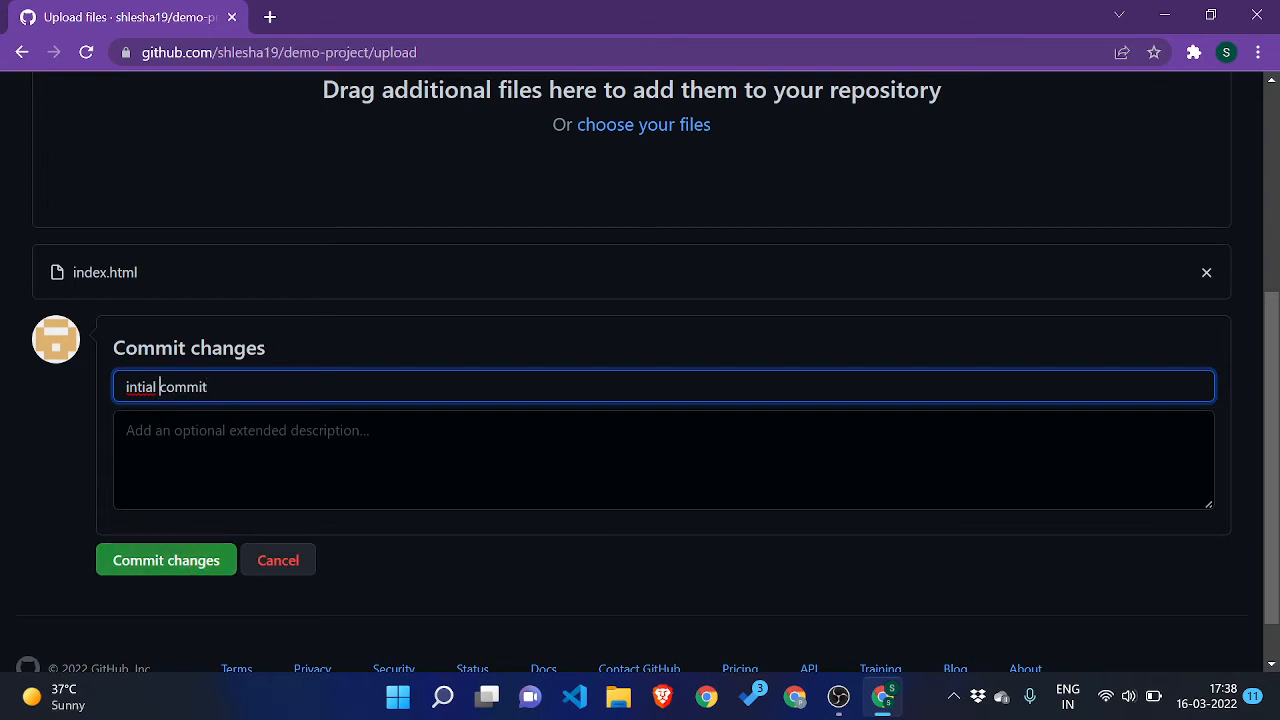
pyautogui.press('BackSpace')
pyautogui.press('BackSpace')
pyautogui.press('BackSpace')
pyautogui.press('BackSpace')
pyautogui.press('BackSpace')
pyautogui.press('BackSpace')
pyautogui.press('BackSpace')
pyautogui.write('first')
pyautogui.click(193, 565)
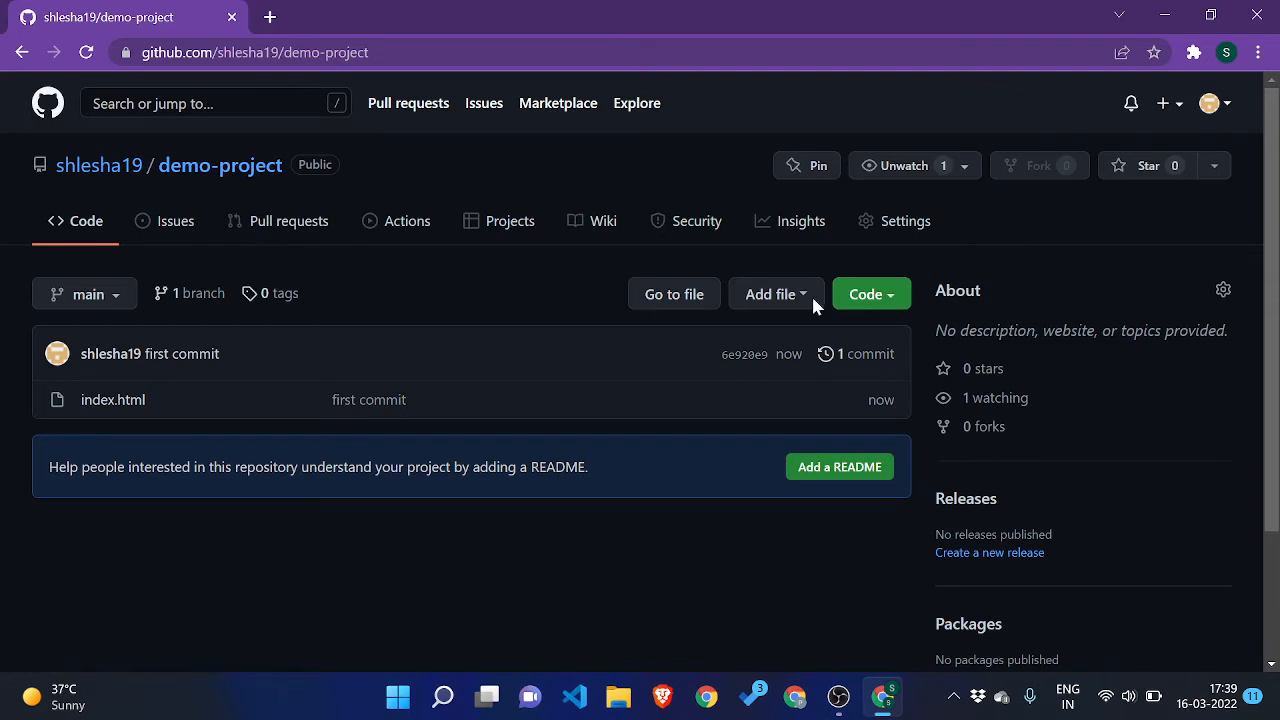
# Enable GitHub Pages in the repository settings with the main branch and / (root) folder as source, and save.
pyautogui.click(889, 236)
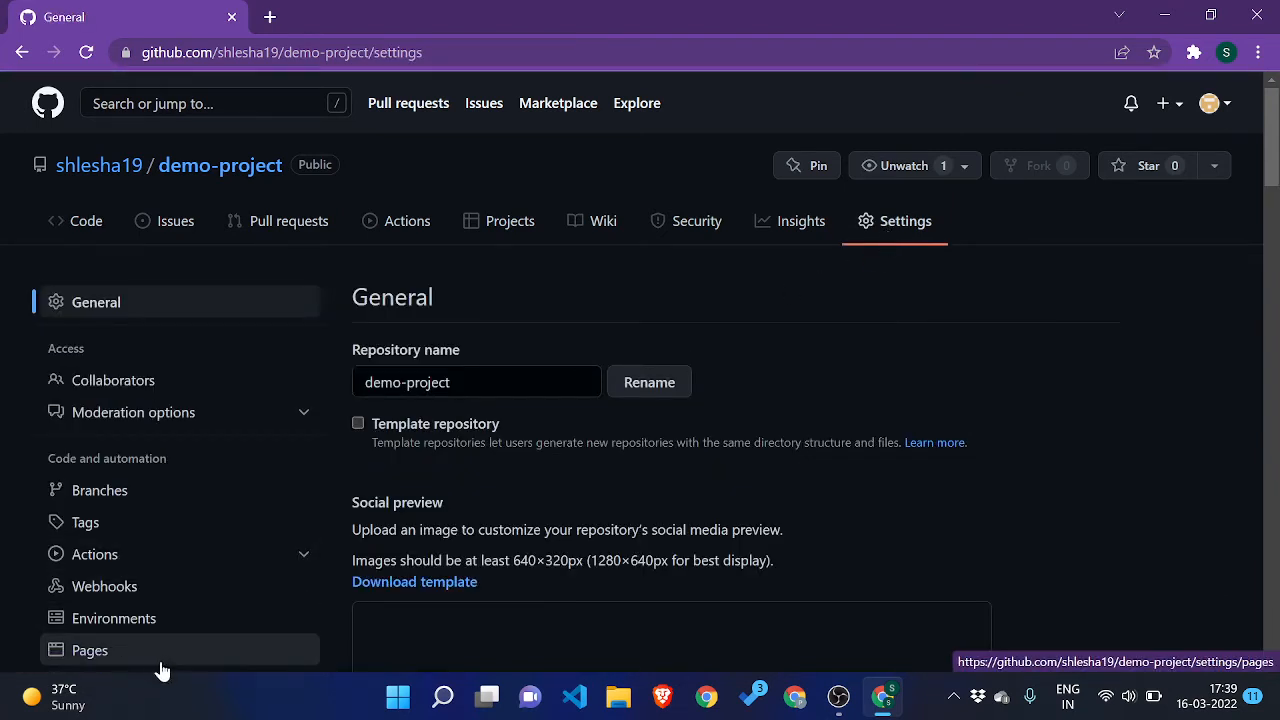
pyautogui.click(163, 662)
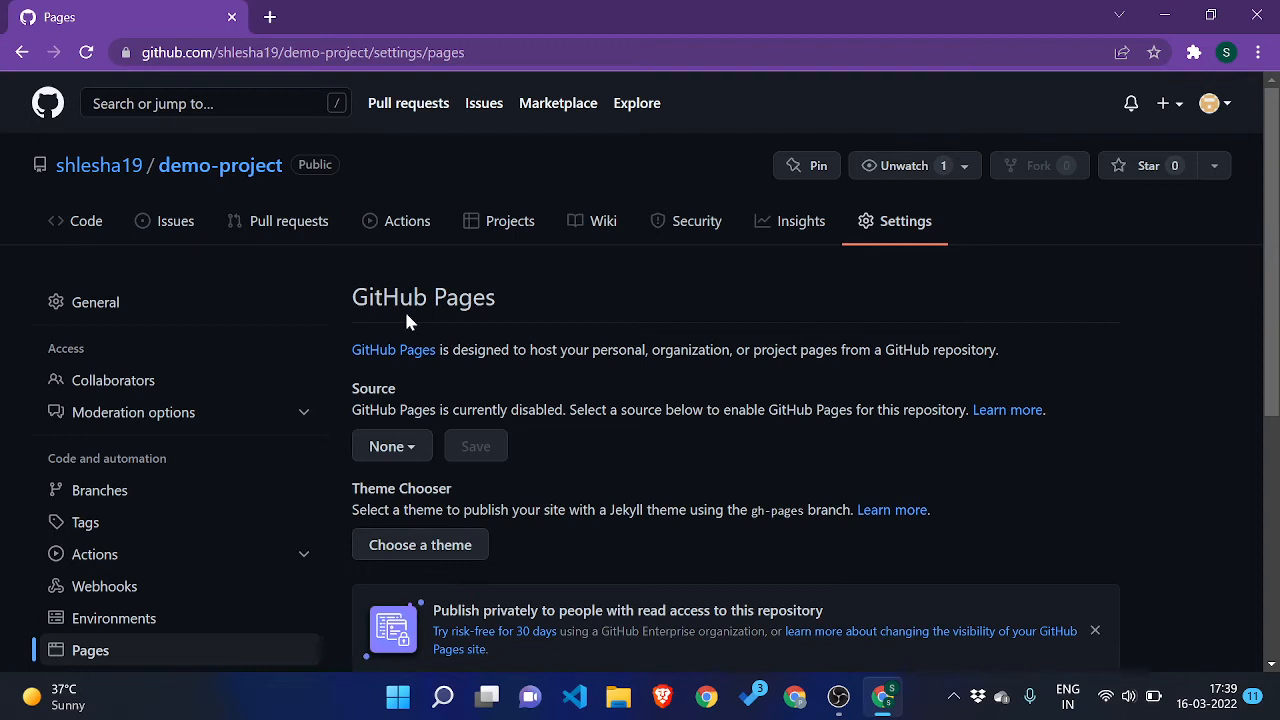
pyautogui.click(424, 446)
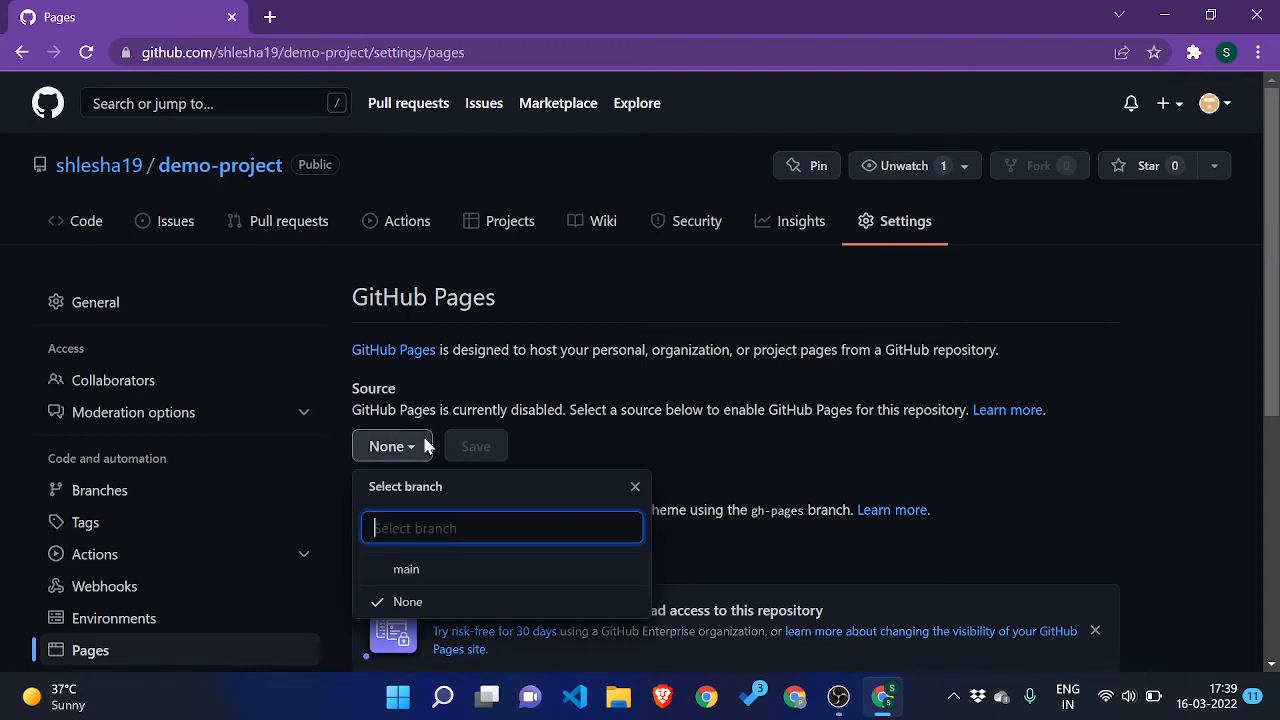
pyautogui.click(449, 570)
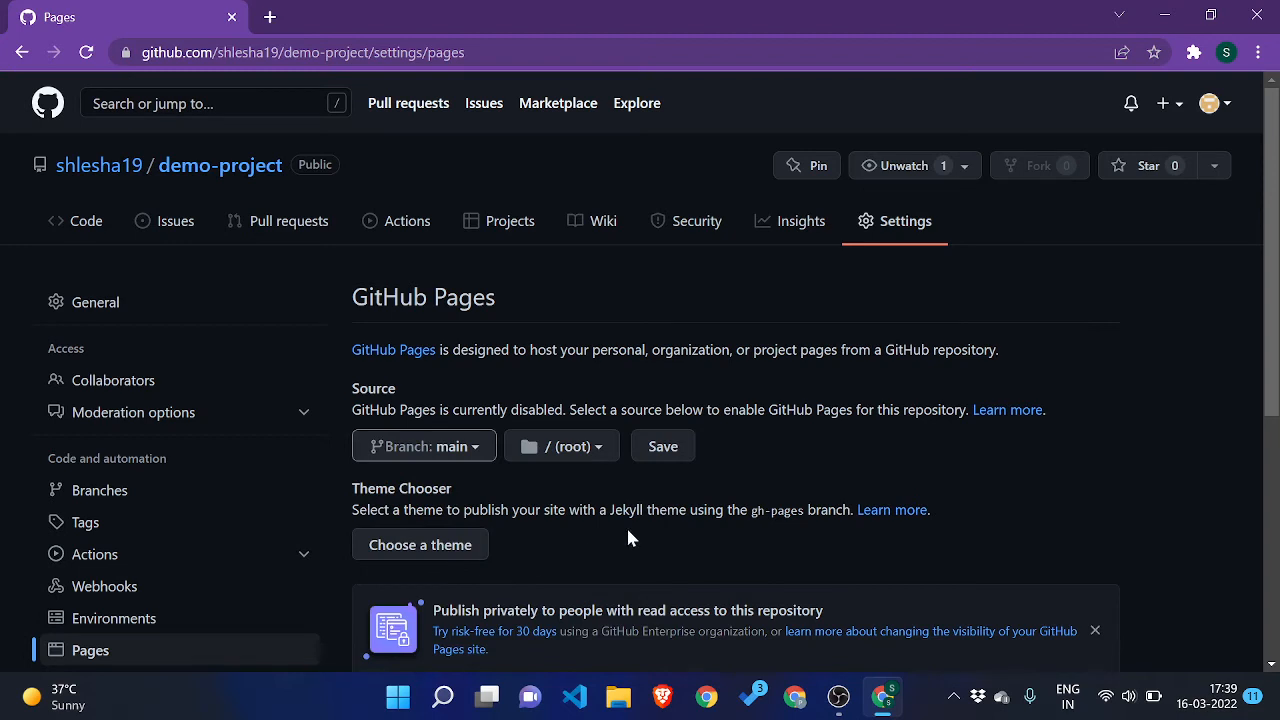
pyautogui.click(657, 452)
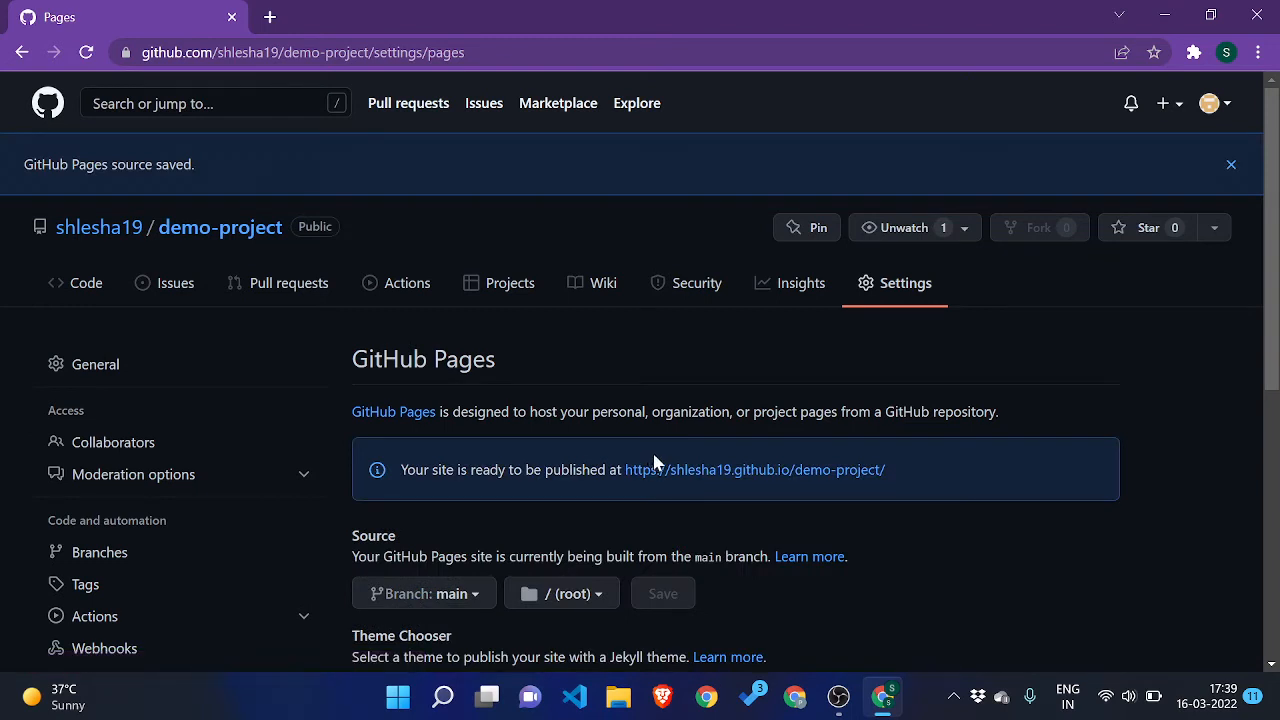
# Open the GitHub Pages site link in a new tab and close that tab again.
pyautogui.rightClick(657, 470)
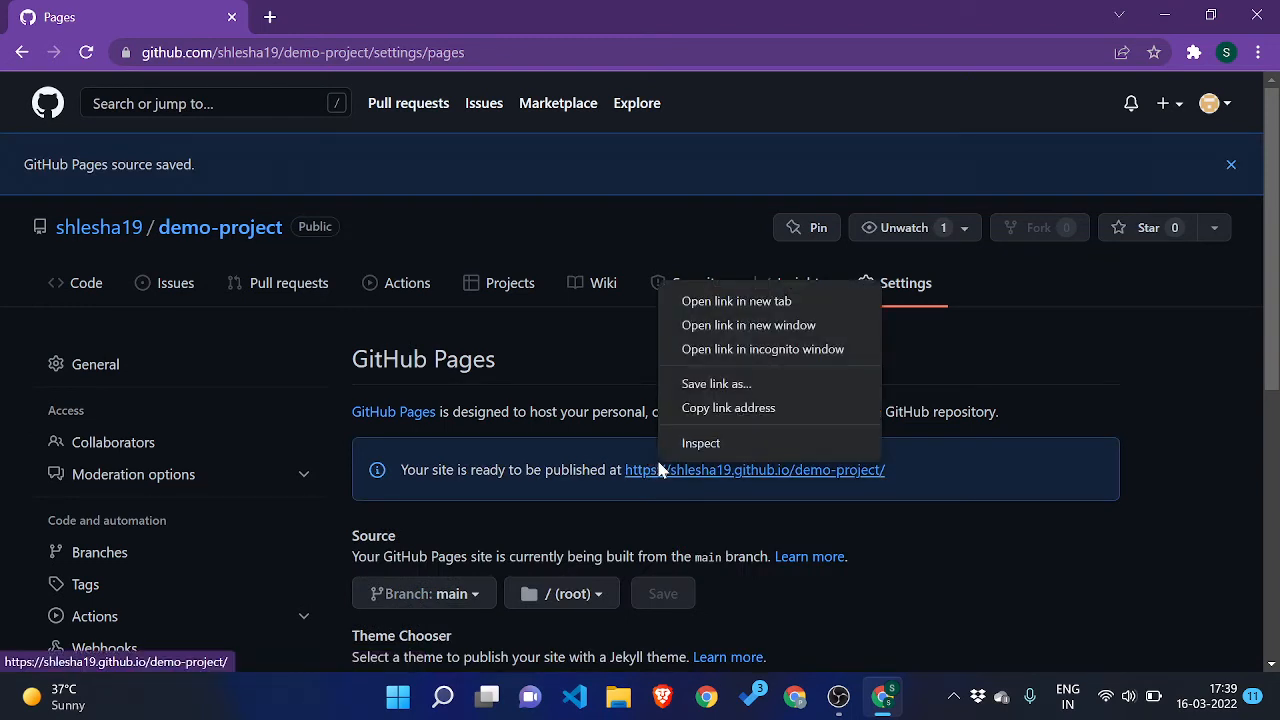
pyautogui.click(805, 298)
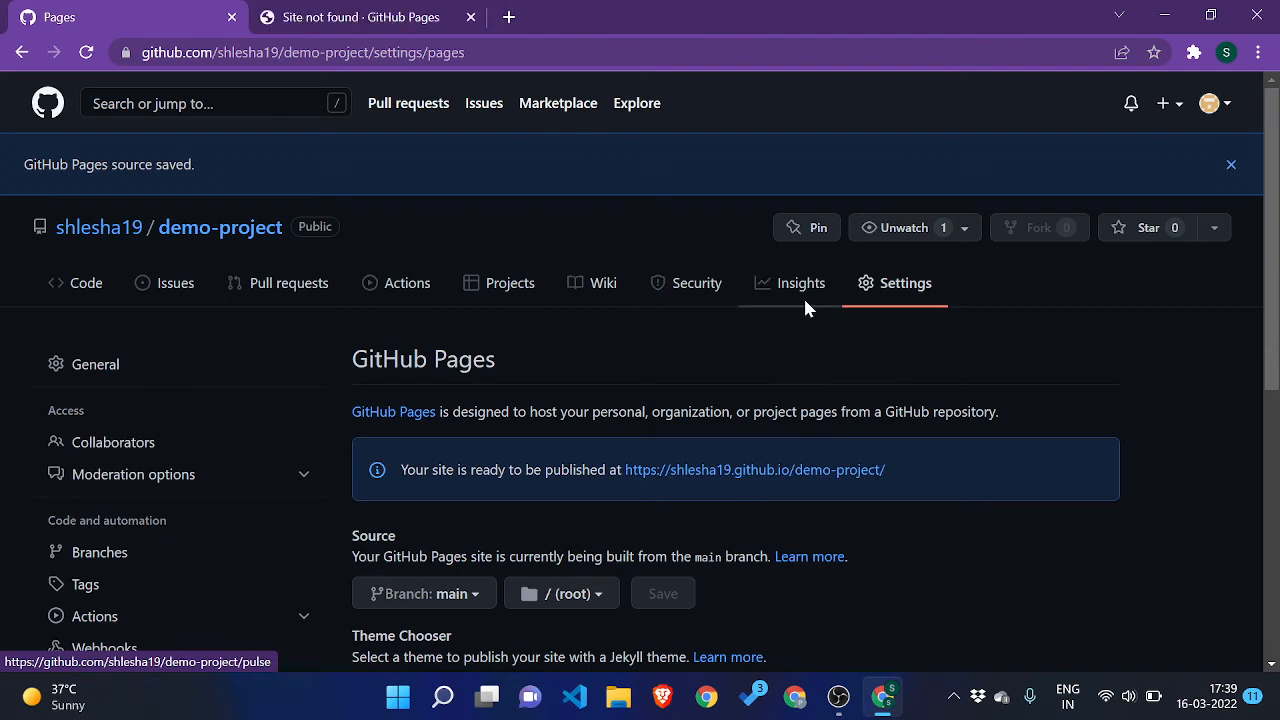
pyautogui.click(472, 17)
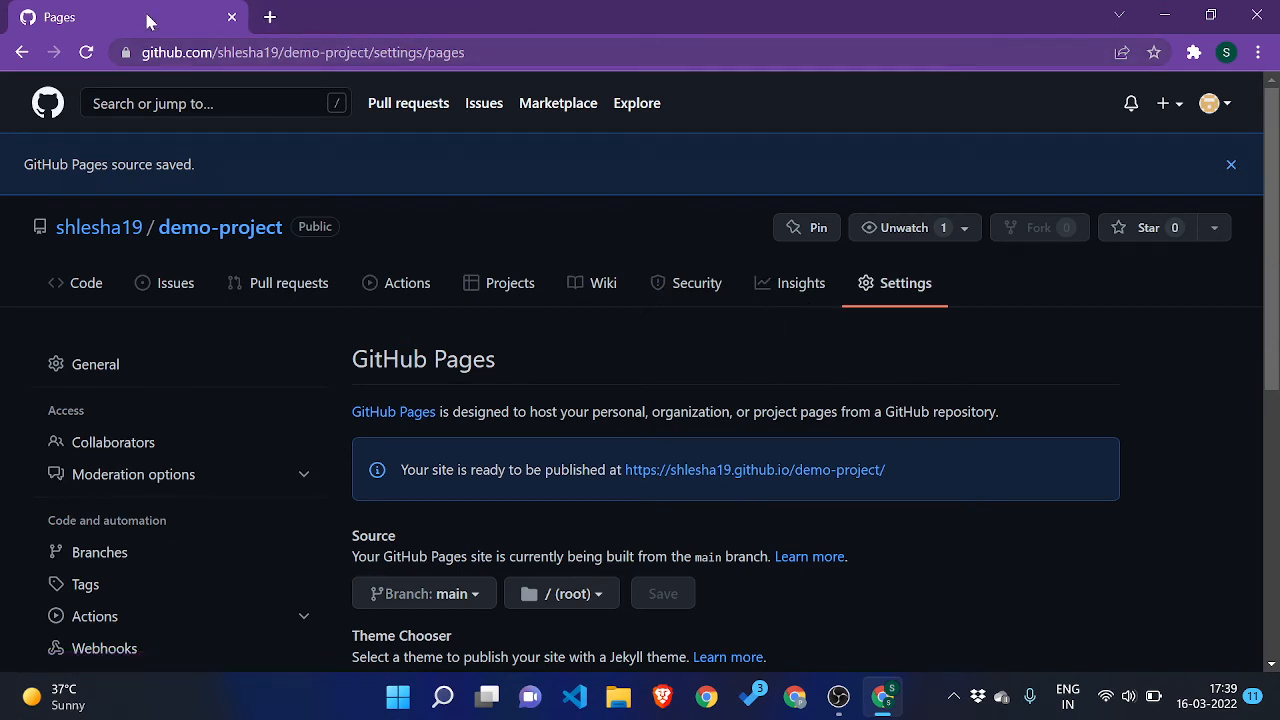
# Reload the Pages settings and check the source folder options, keeping / (root) selected.
pyautogui.click(86, 52)
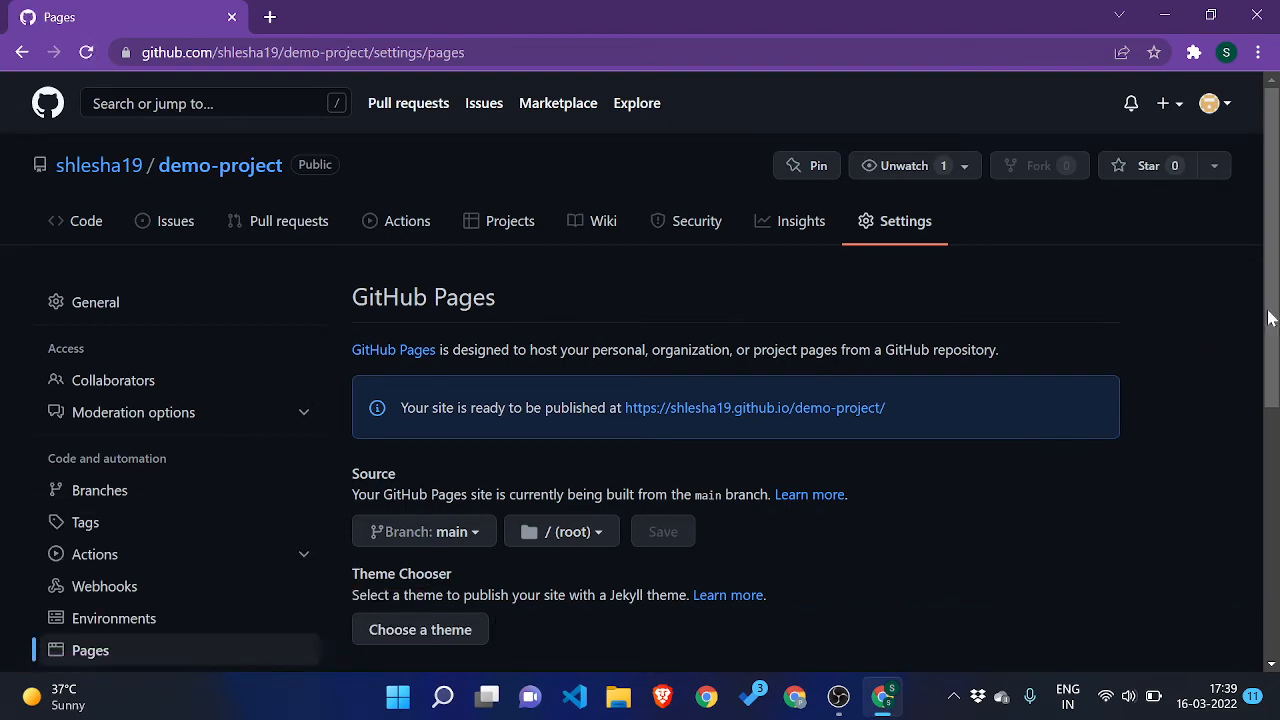
pyautogui.scroll(-3, 1268, 318)
pyautogui.scroll(3, 1228, 294)
pyautogui.click(572, 538)
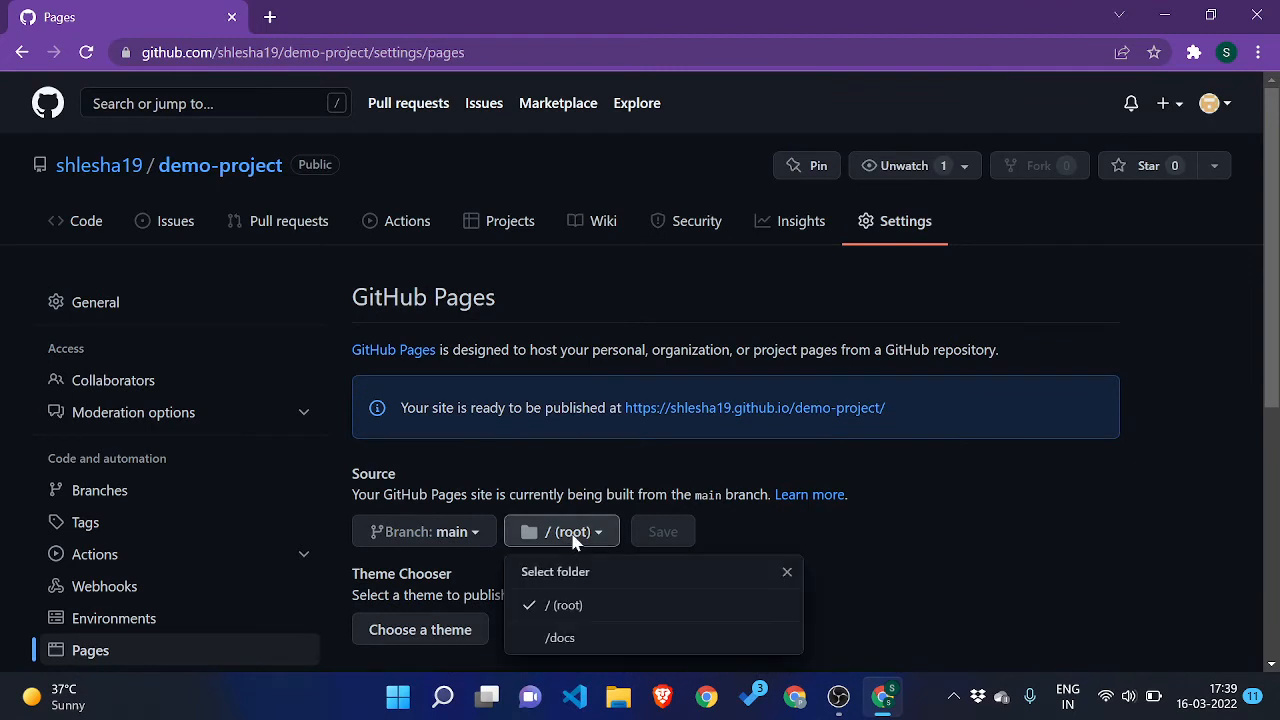
pyautogui.click(596, 610)
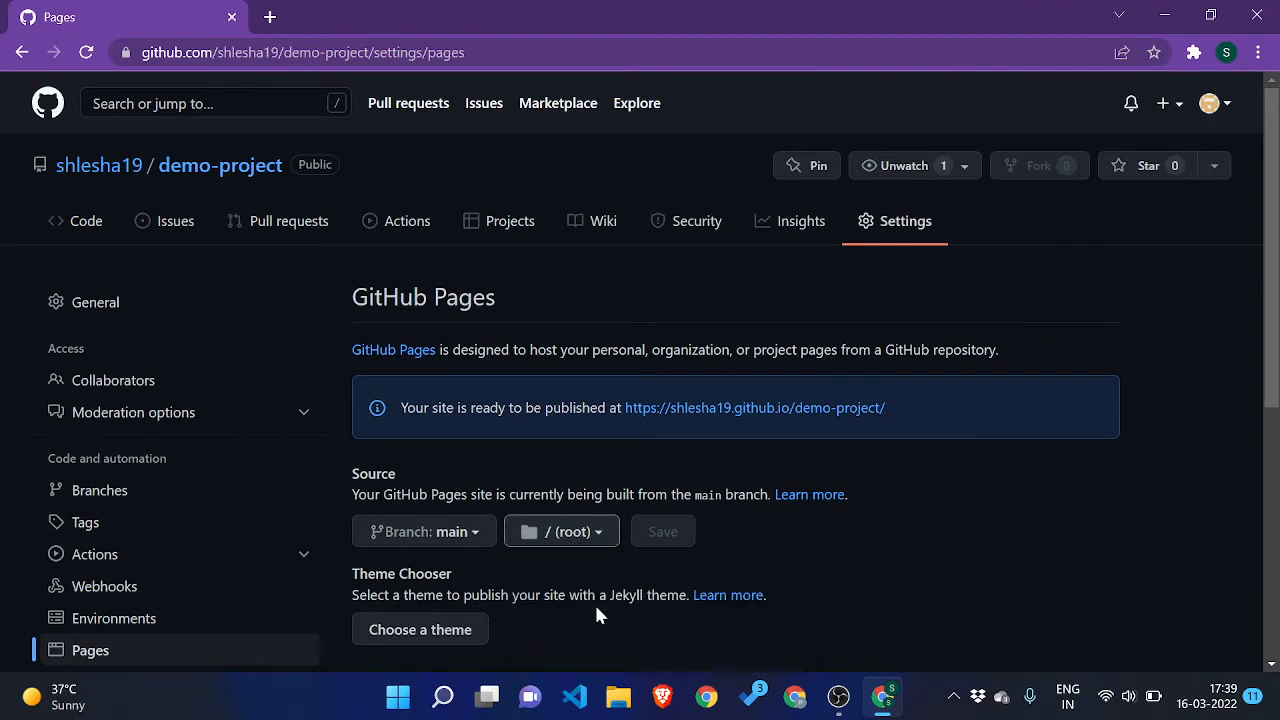
# Open the site from the refreshed GitHub Pages settings, and return to reload and review those settings.
pyautogui.click(86, 53)
pyautogui.click(768, 408)
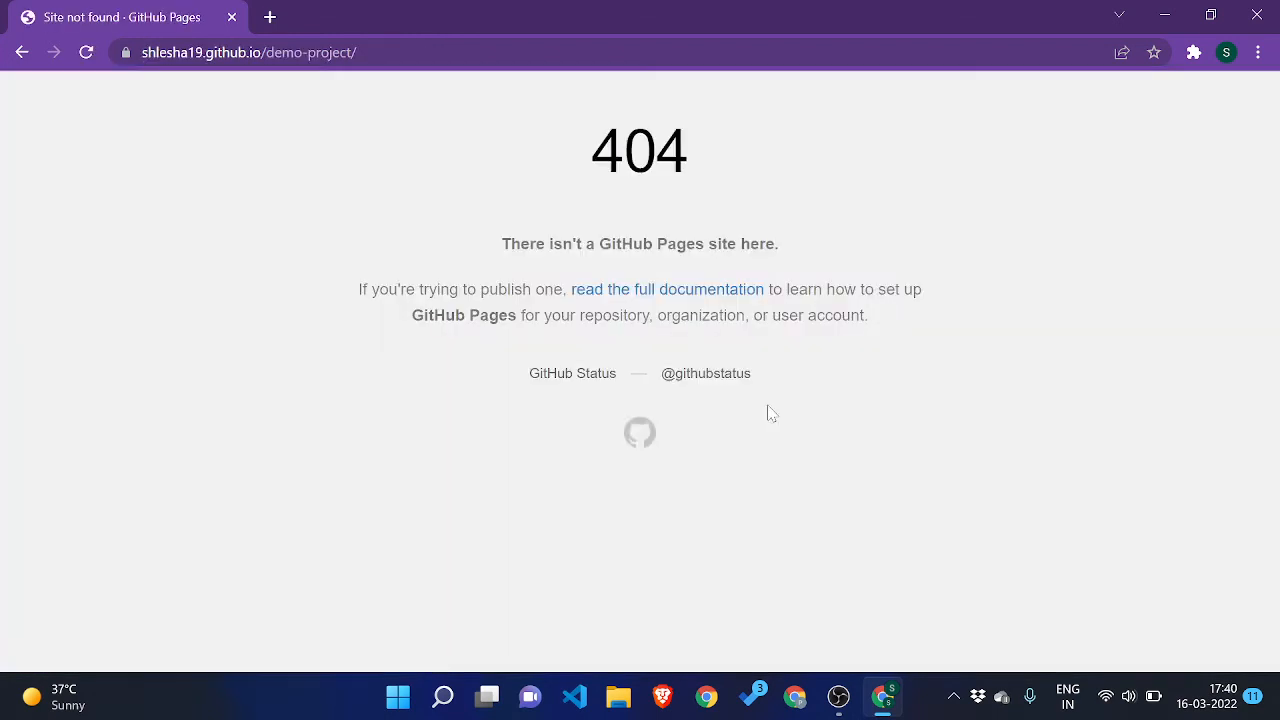
pyautogui.click(22, 53)
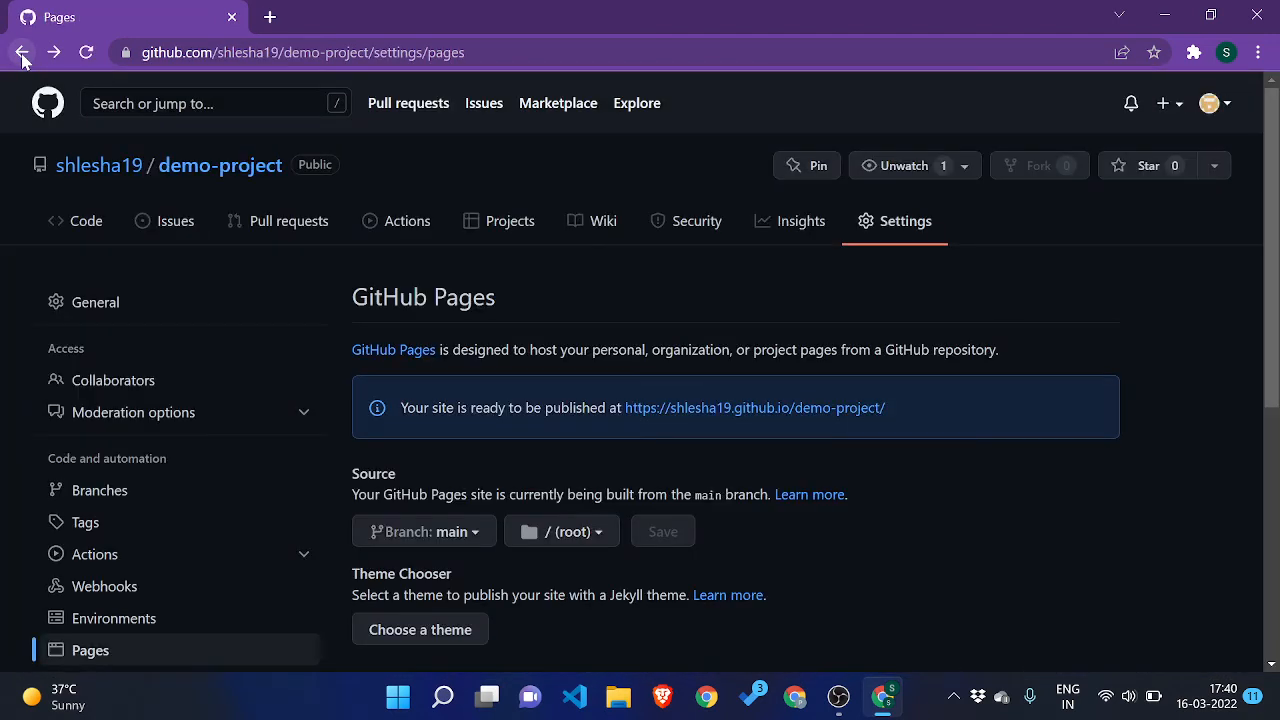
pyautogui.click(88, 54)
pyautogui.scroll(-5, 1250, 300)
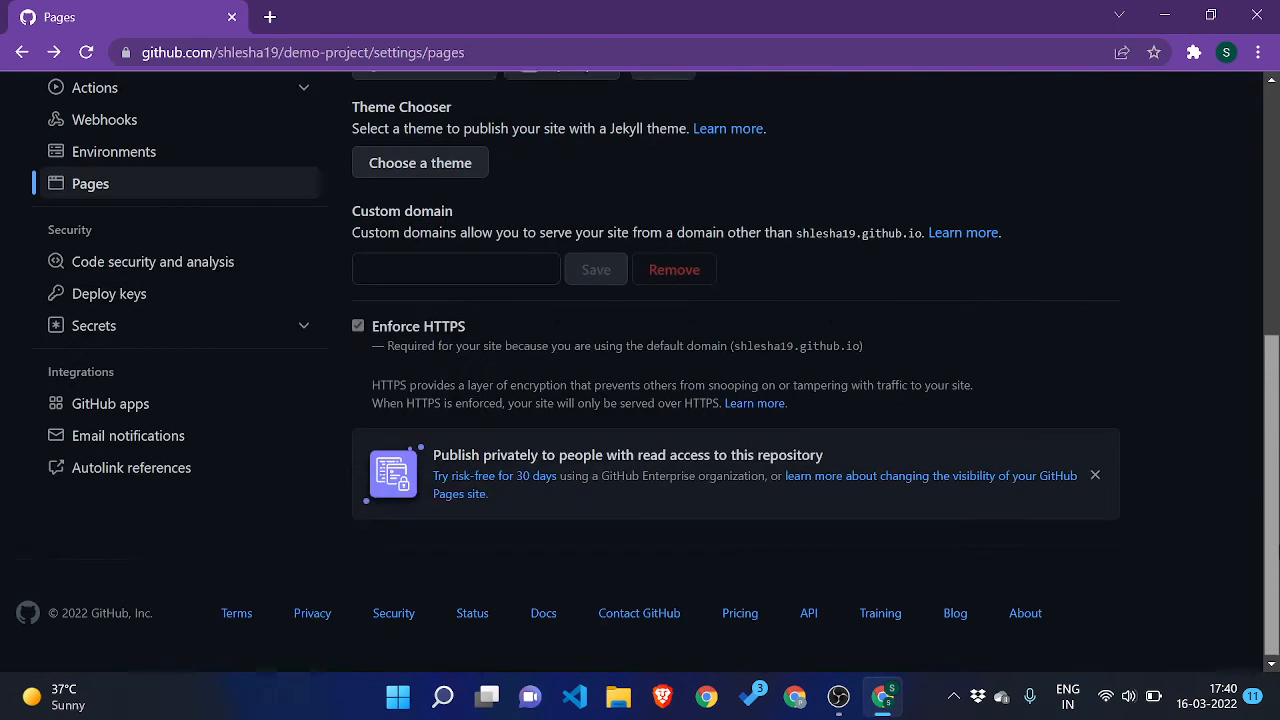
pyautogui.scroll(5, 1250, 260)
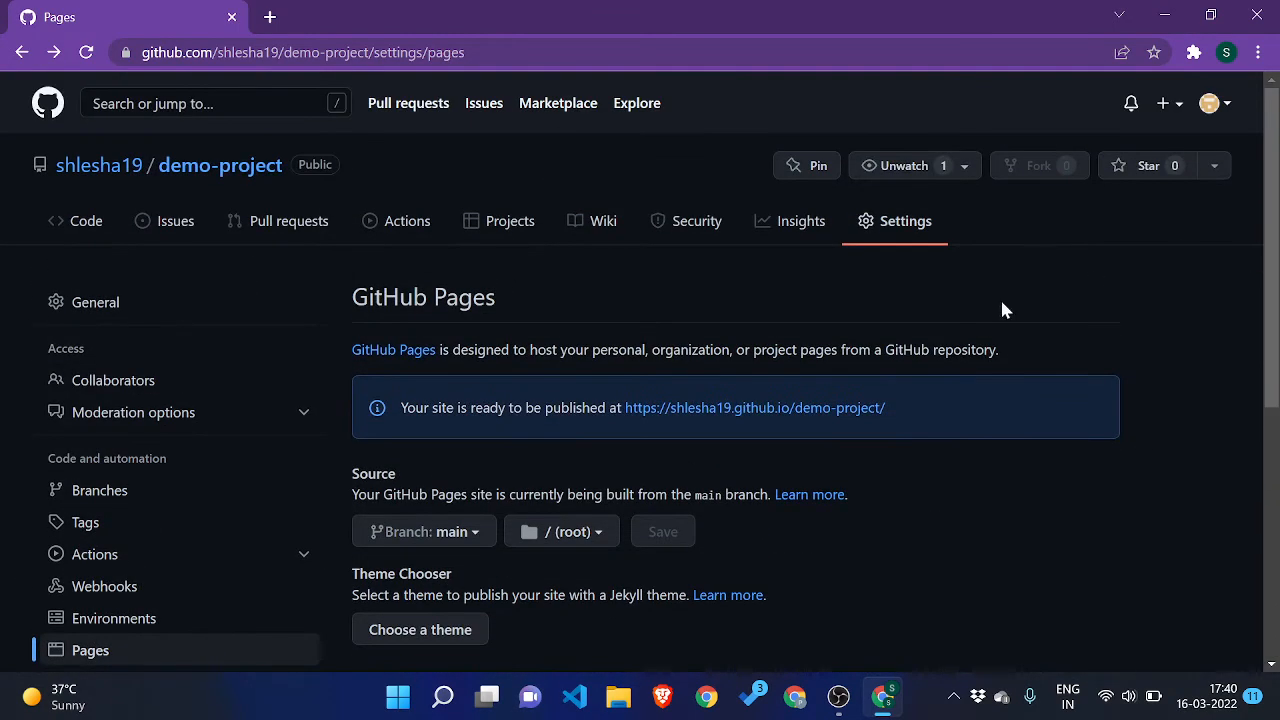
# Check the site through its GitHub Pages link, and reopen the Pages settings by way of the repository's General settings.
pyautogui.click(850, 418)
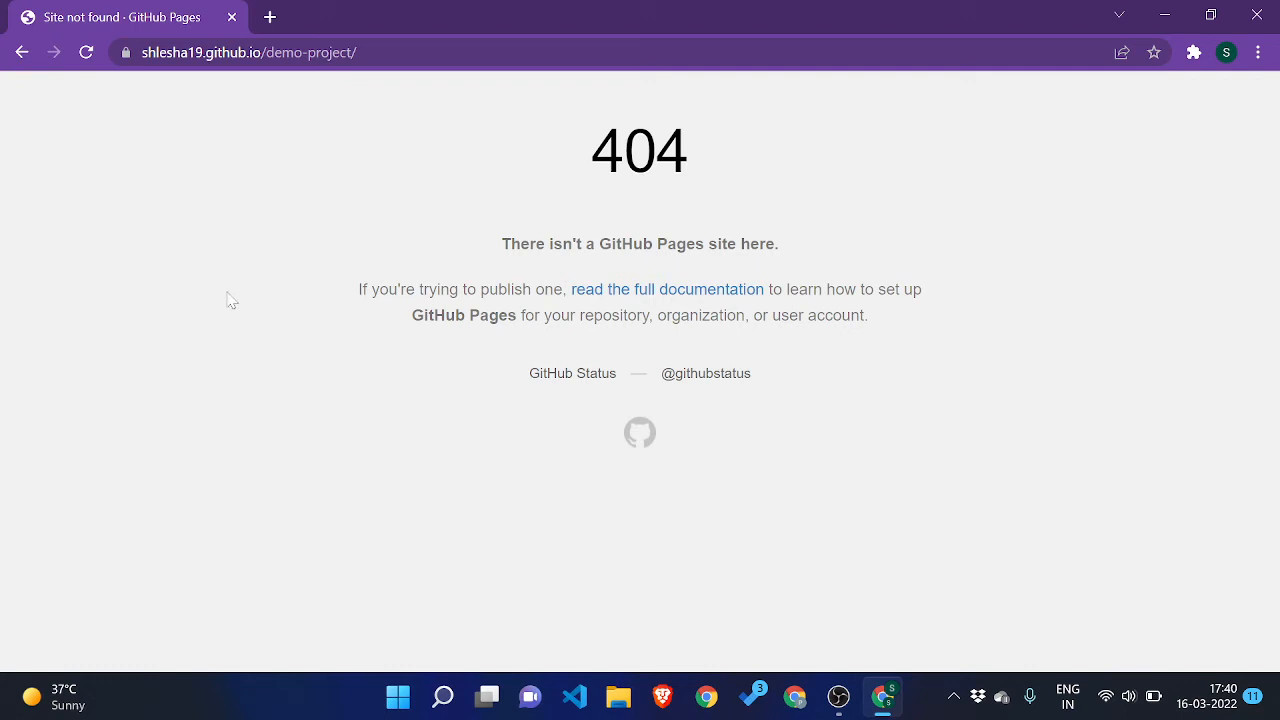
pyautogui.click(22, 54)
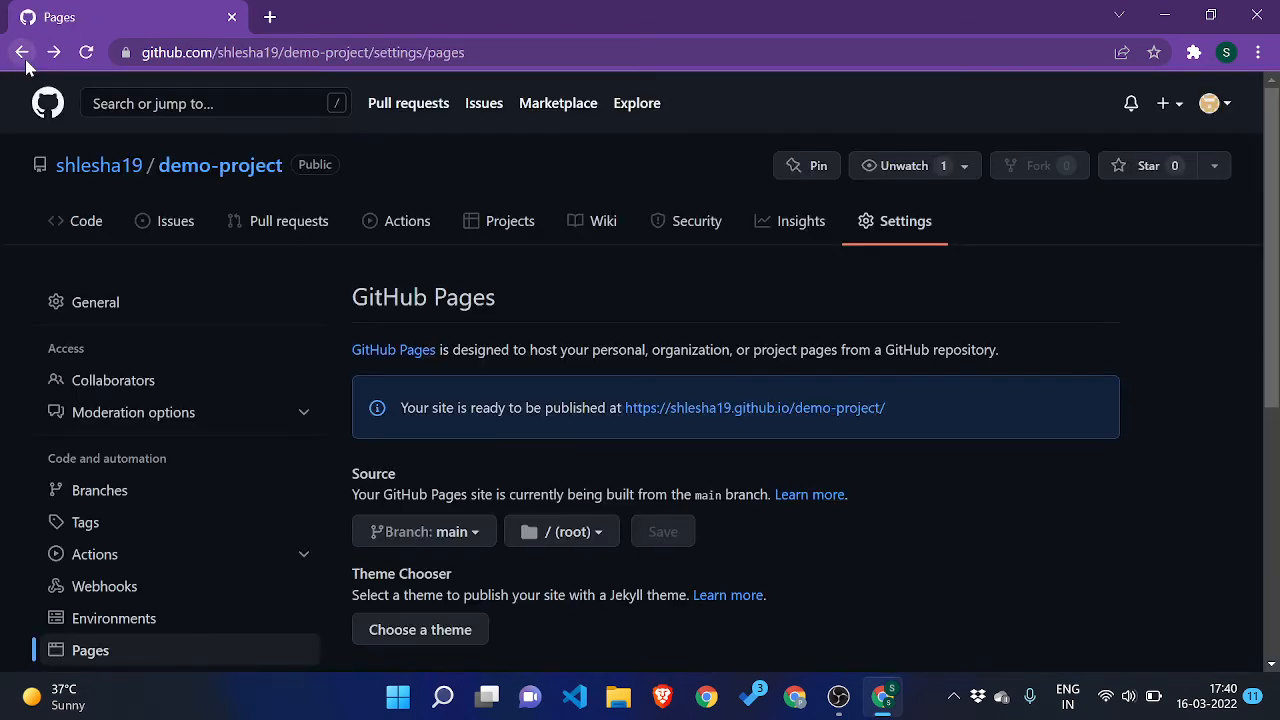
pyautogui.click(24, 56)
pyautogui.click(24, 58)
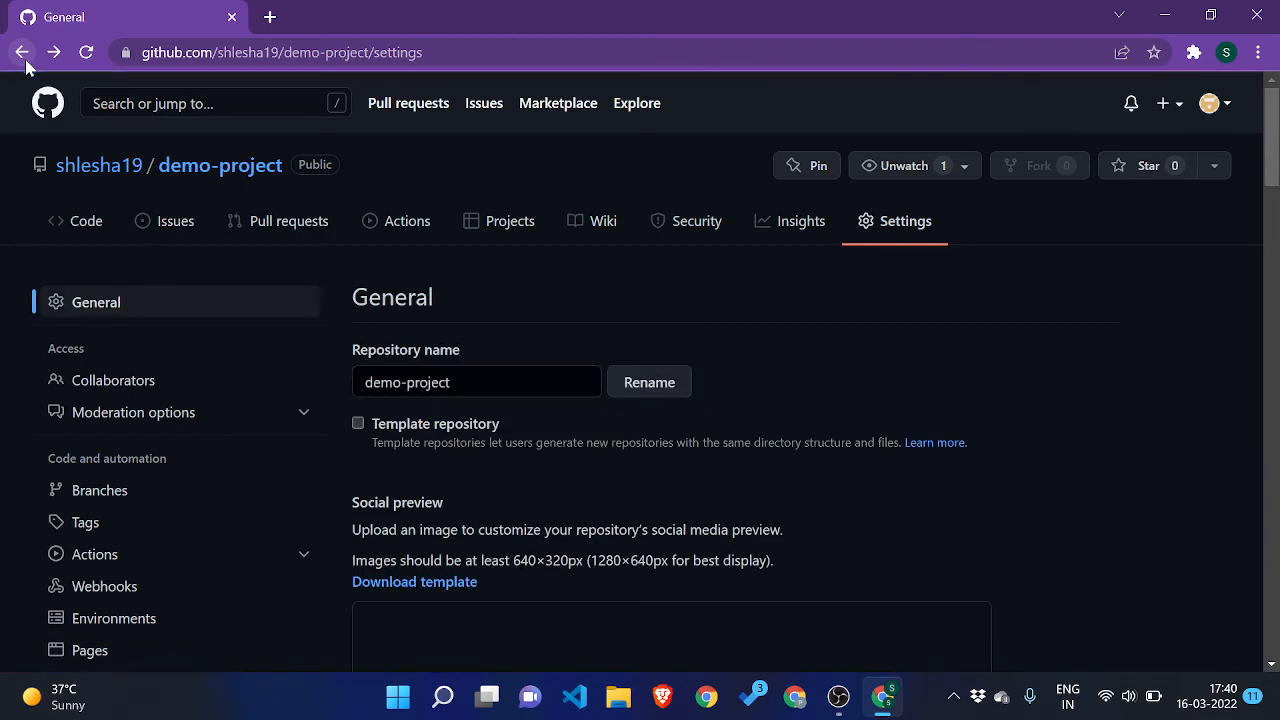
pyautogui.click(143, 652)
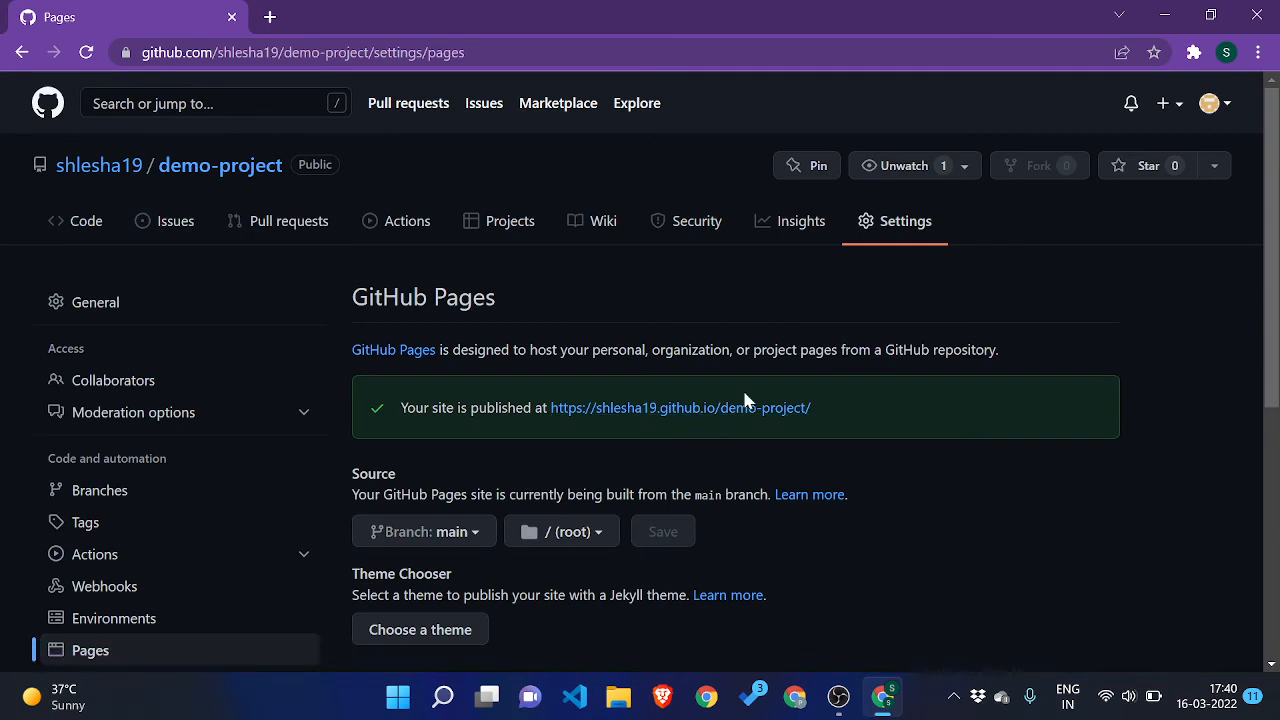
# View the demo-project site twice from its link in the GitHub Pages settings, returning to those settings each time.
pyautogui.click(745, 406)
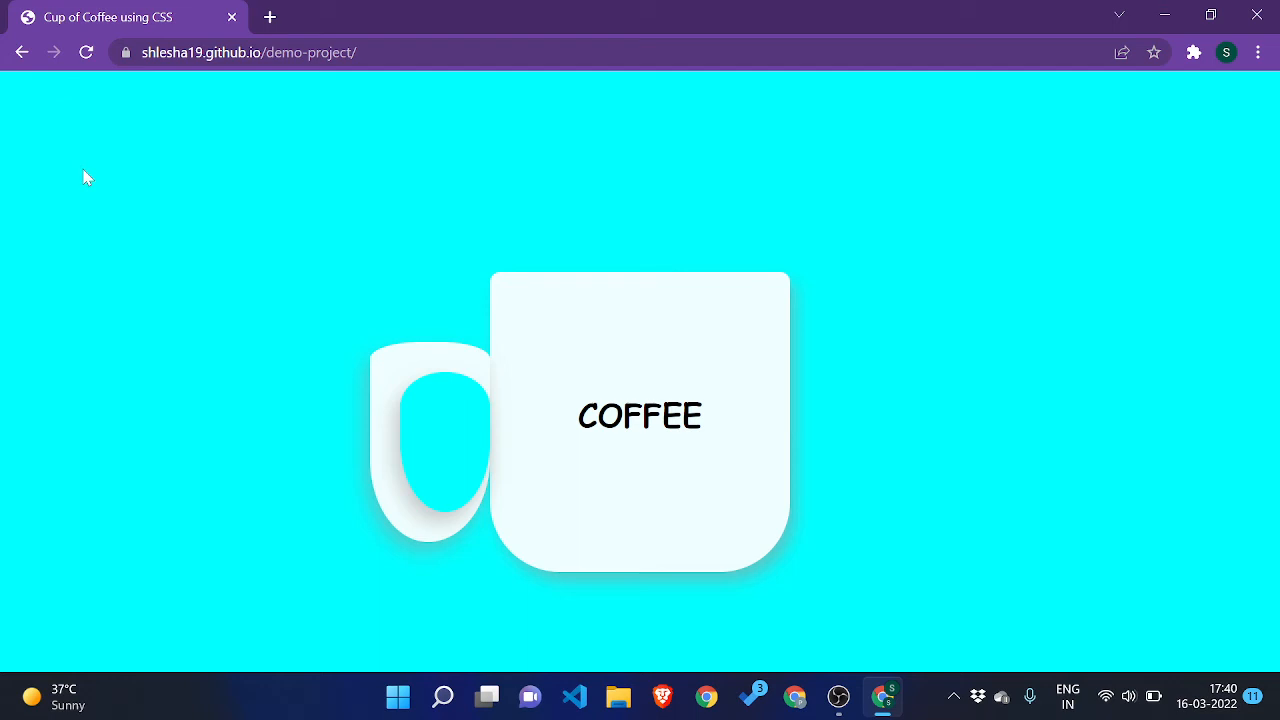
pyautogui.click(22, 54)
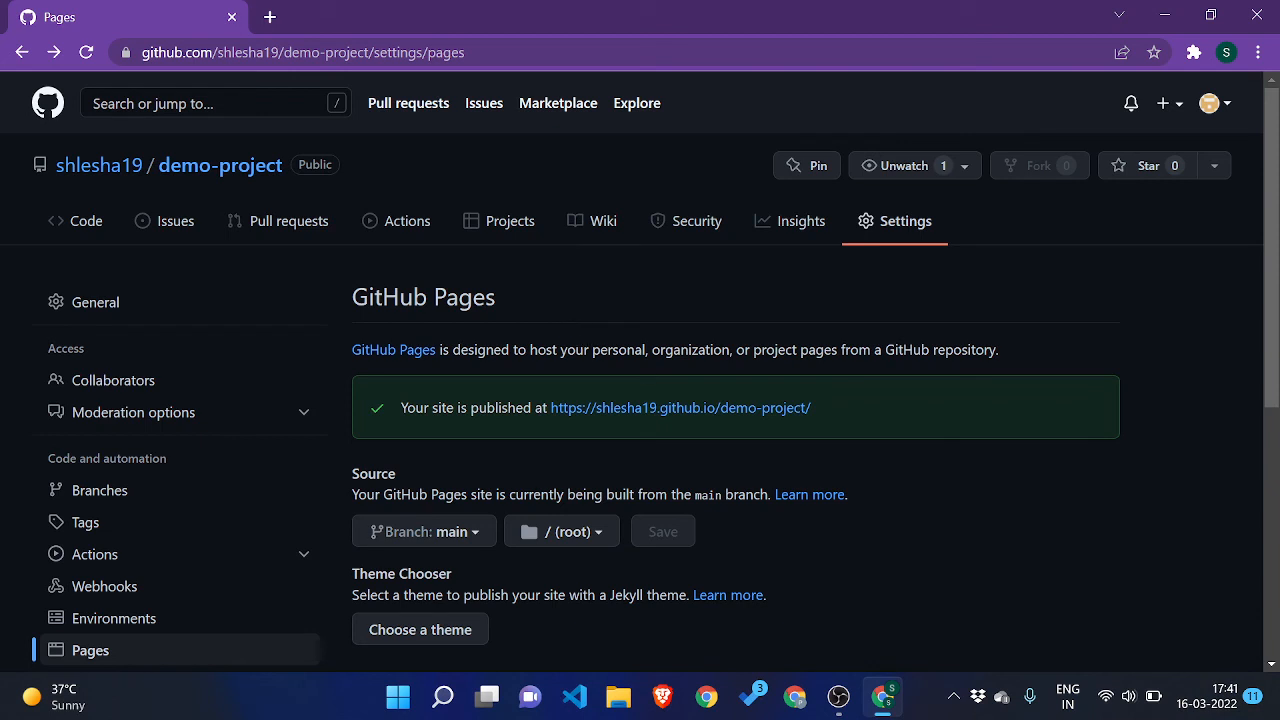
pyautogui.click(646, 408)
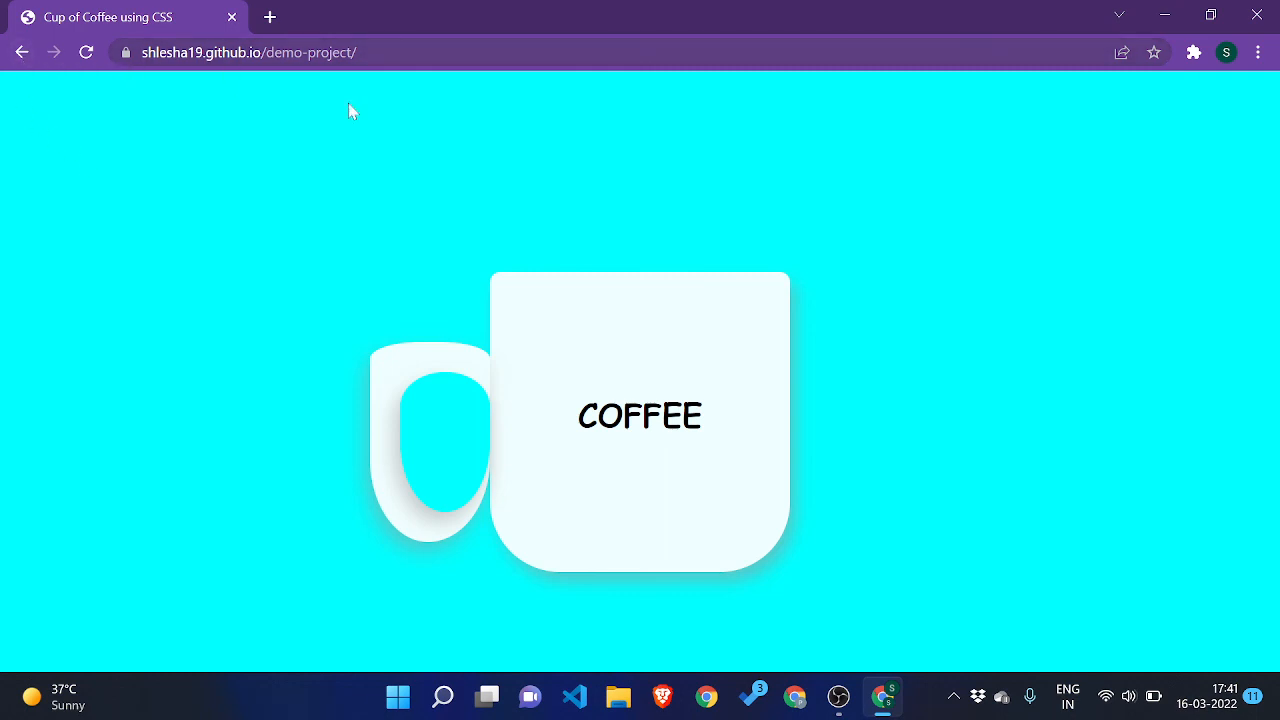
pyautogui.click(23, 60)
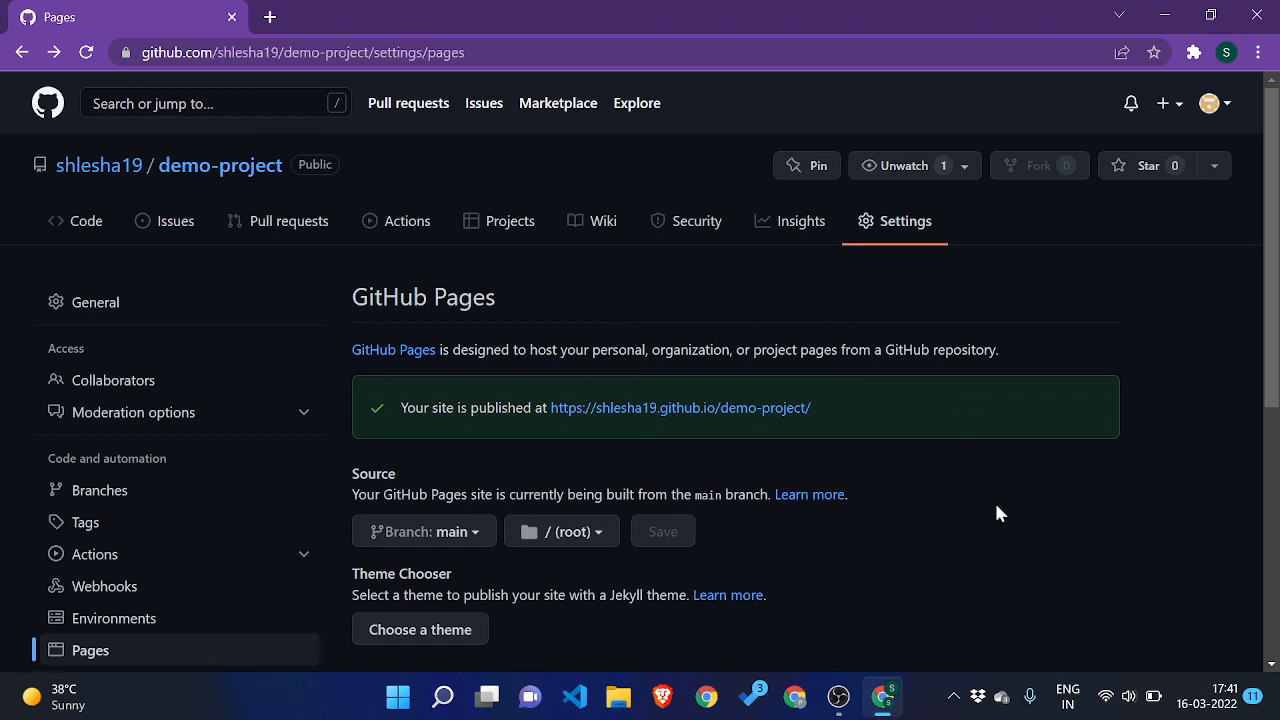
pyautogui.click(838, 696)
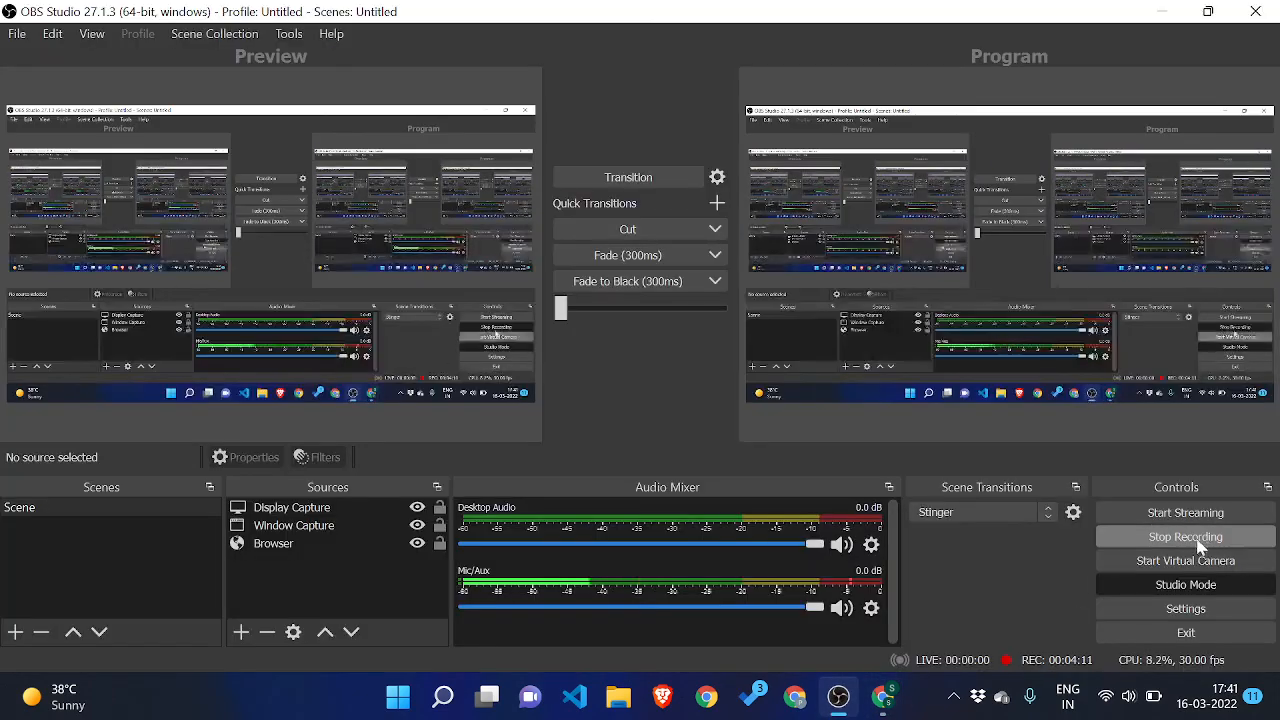